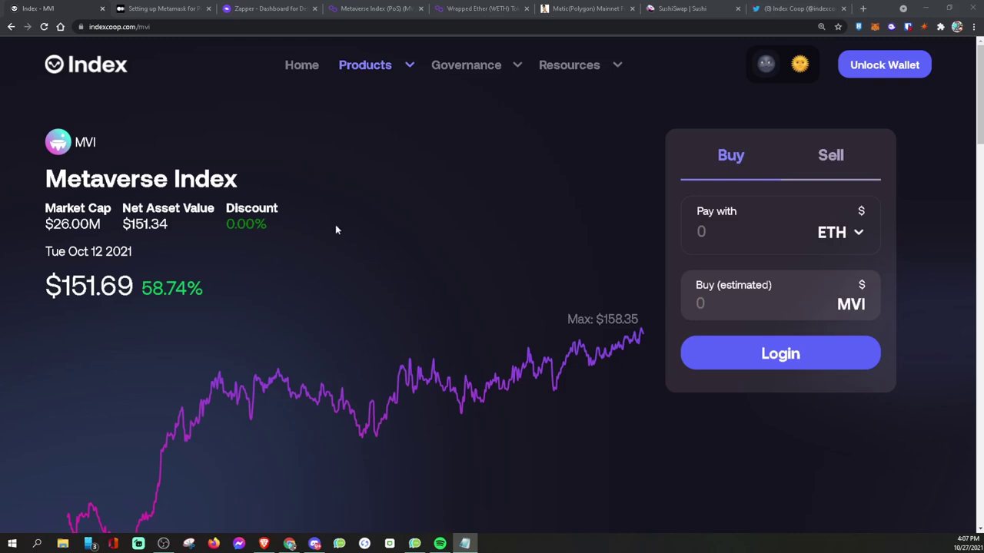
Scroll down the Index Coop MVI page to the Allocations list
scroll(253, 219, "down", 1)
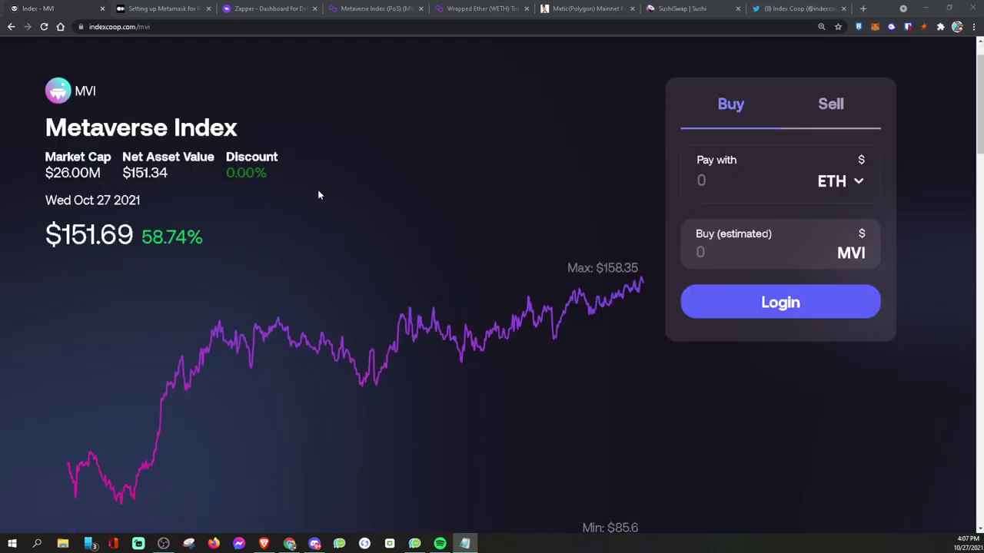
scroll(332, 181, "down", 1)
scroll(338, 180, "down", 5)
scroll(342, 181, "down", 2)
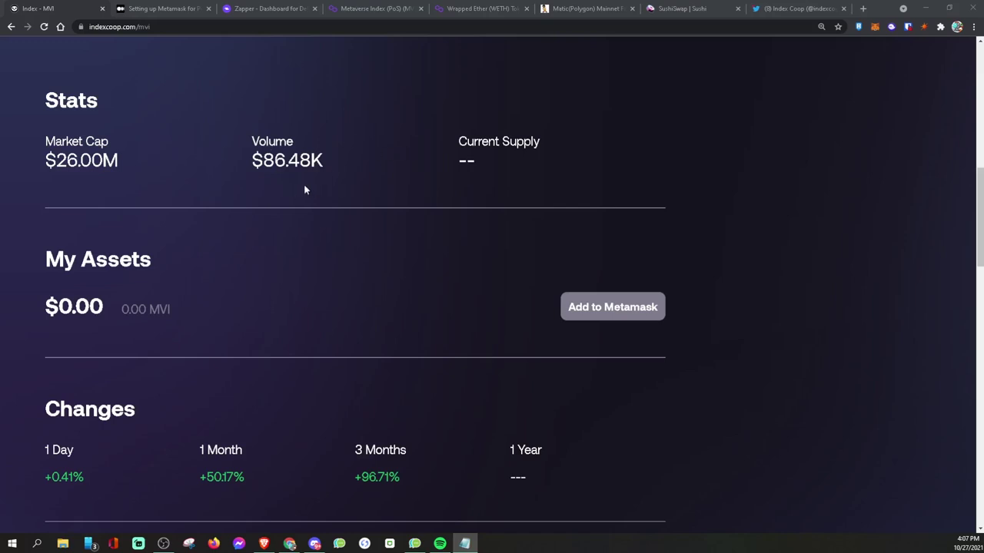
scroll(329, 165, "down", 1)
scroll(327, 172, "down", 2)
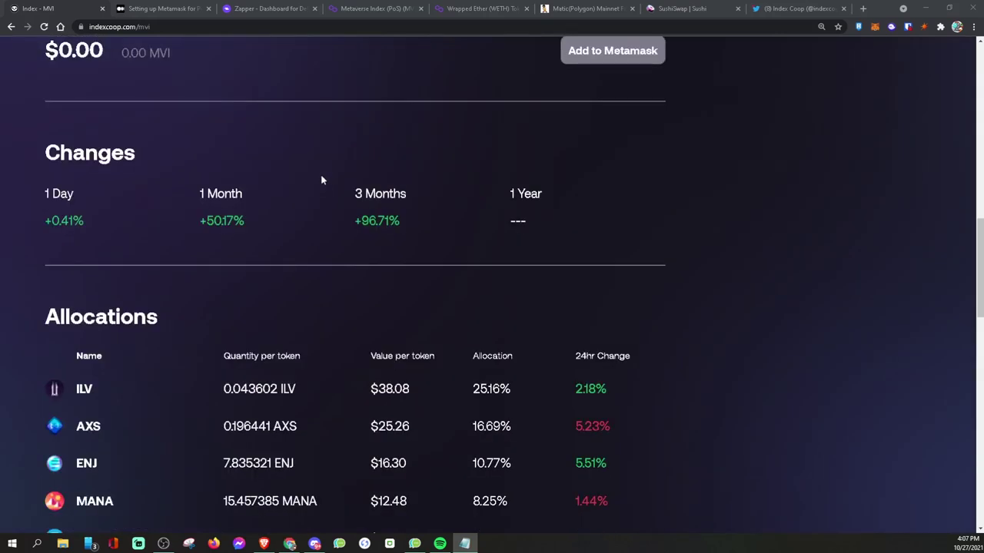
scroll(322, 180, "down", 2)
scroll(322, 180, "down", 1)
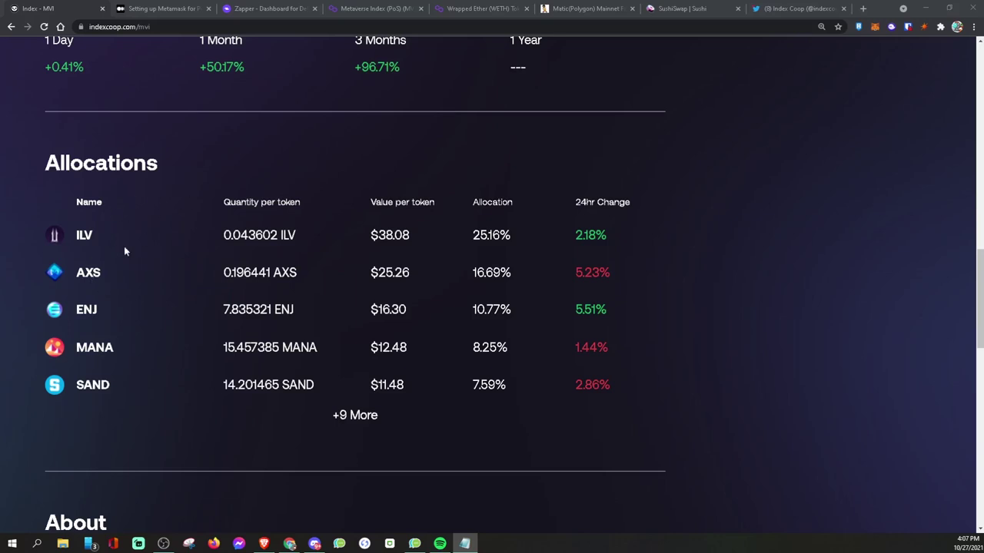
scroll(124, 248, "down", 1)
scroll(143, 222, "down", 1)
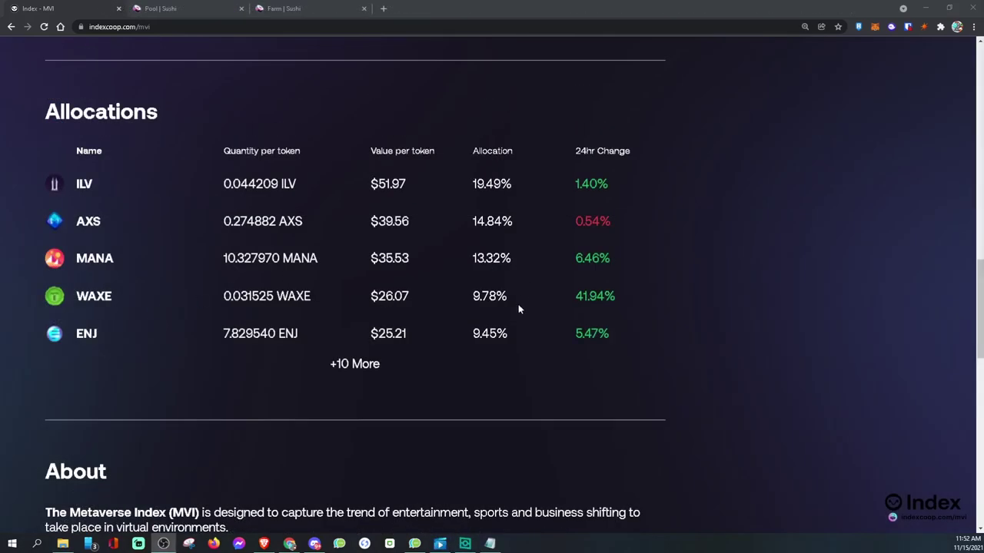
Expand Allocations with '+10 More', review all tokens and the About criteria
left_click(357, 364)
scroll(395, 295, "down", 5)
scroll(395, 294, "up", 2)
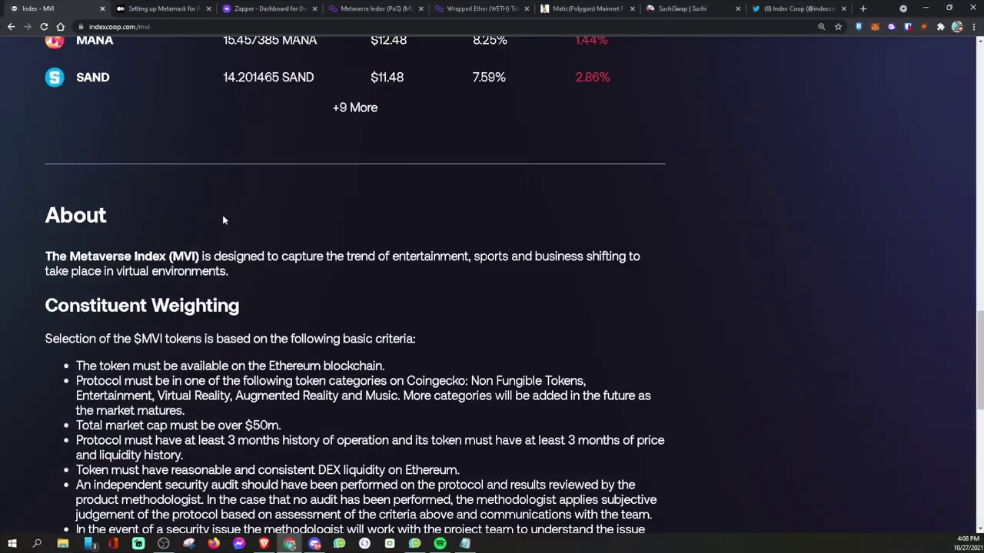
scroll(230, 230, "down", 1)
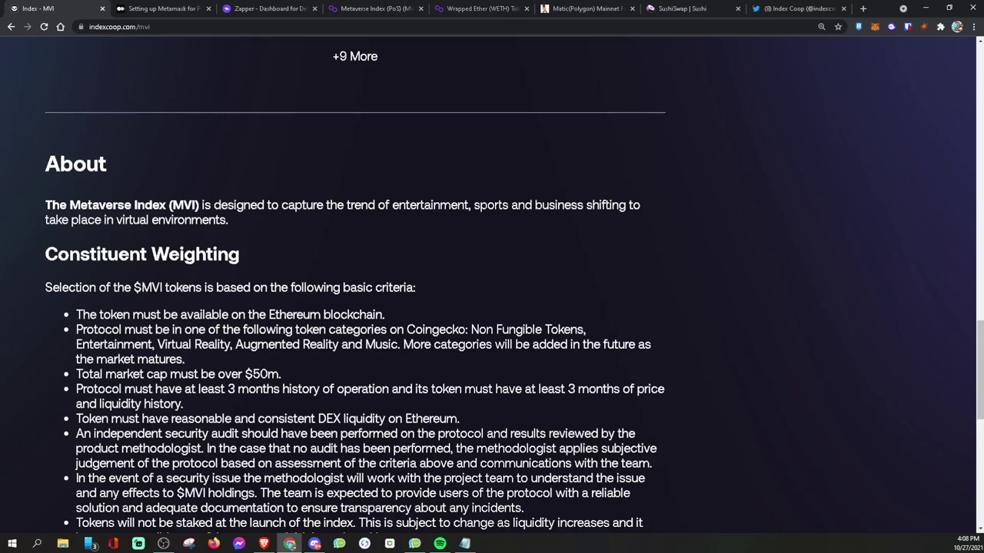
left_click(172, 28)
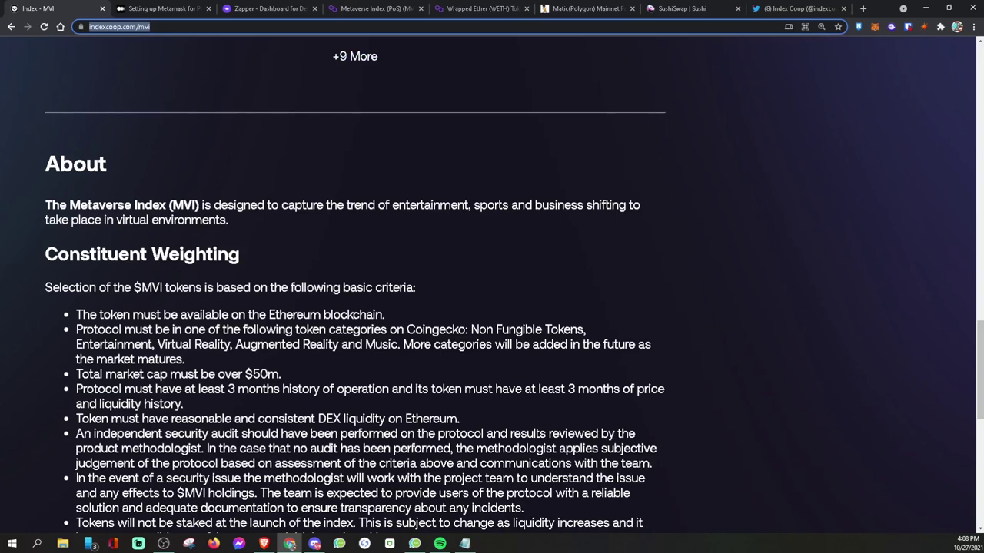
Switch the MetaMask wallet to the Matic Mainnet network
left_click(163, 9)
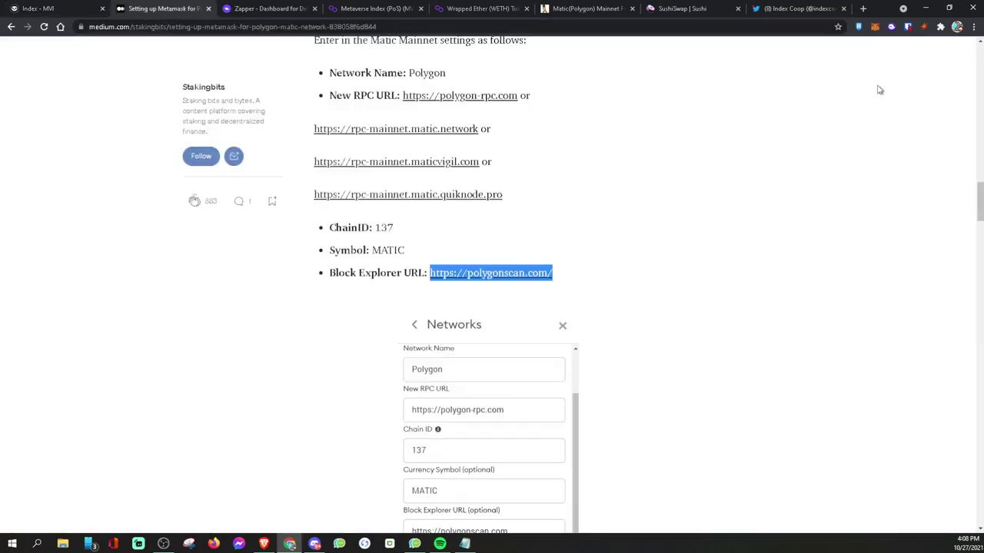
left_click(876, 27)
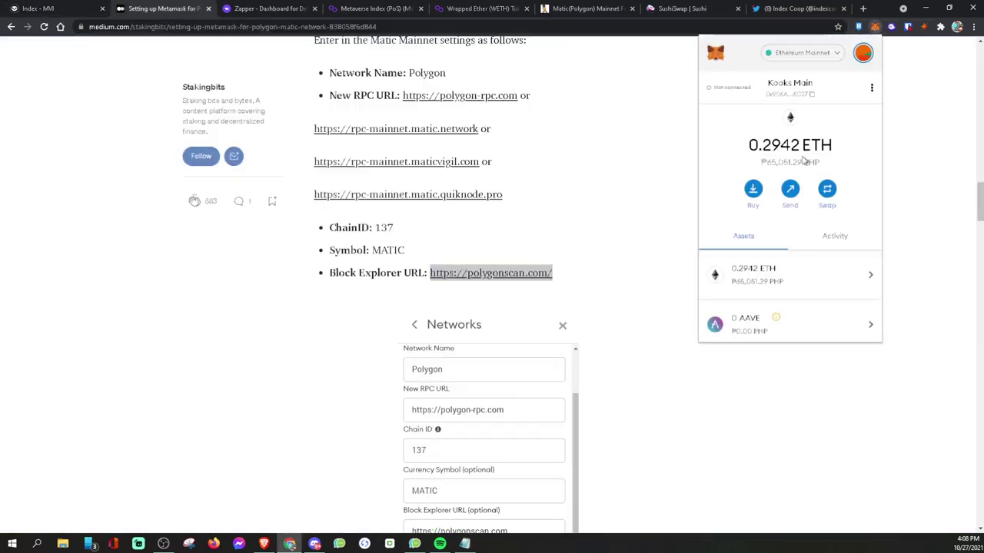
left_click(826, 57)
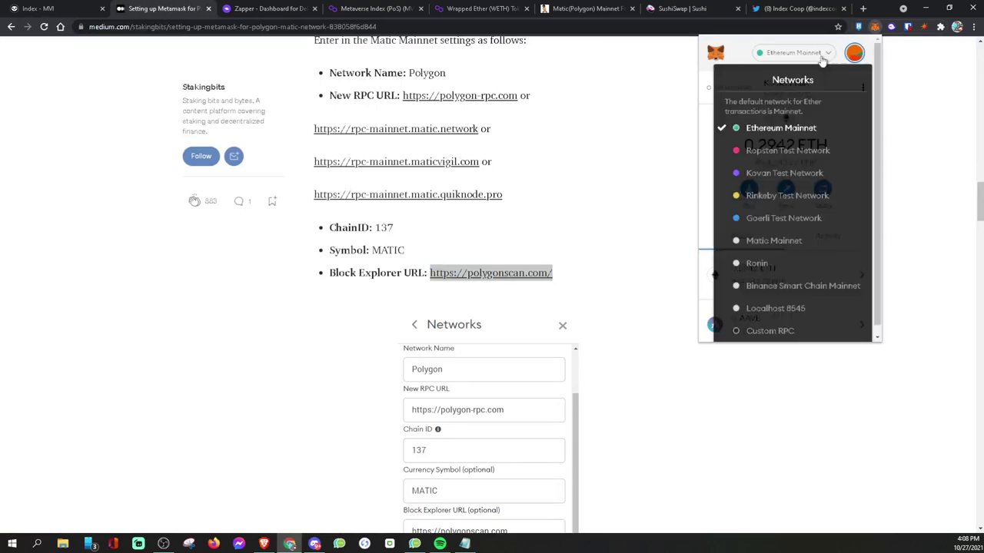
scroll(802, 173, "down", 1)
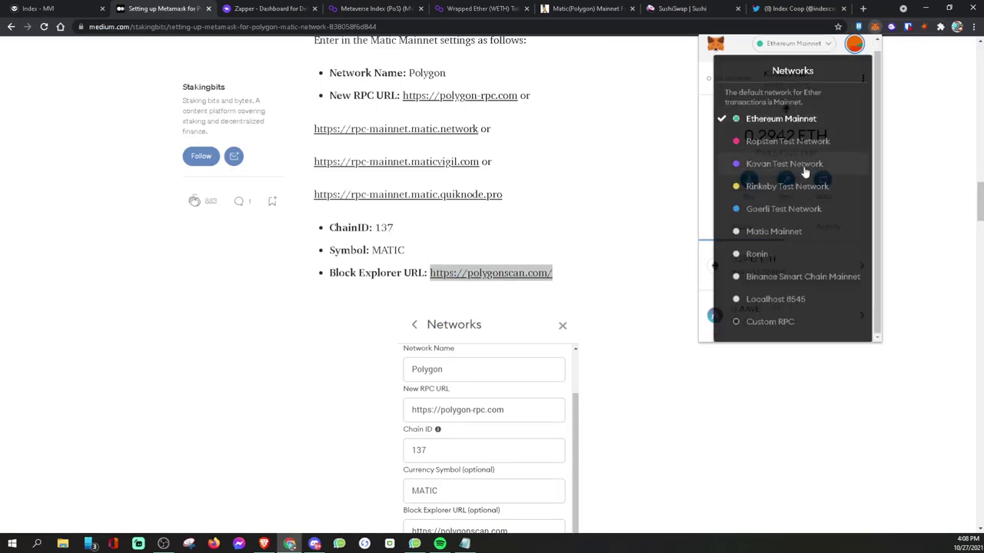
left_click(791, 234)
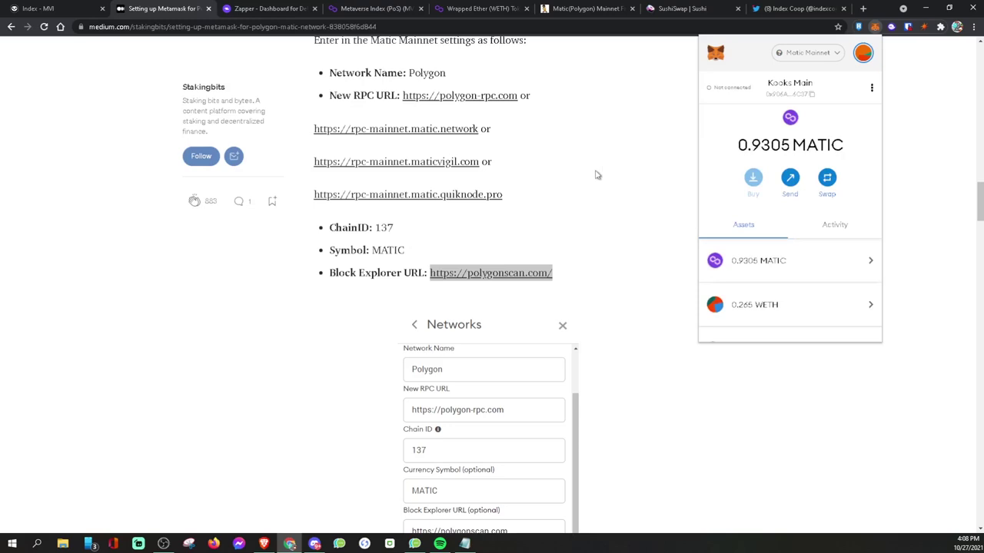
Open MetaMask's Add Network form under Settings > Networks
left_click(863, 54)
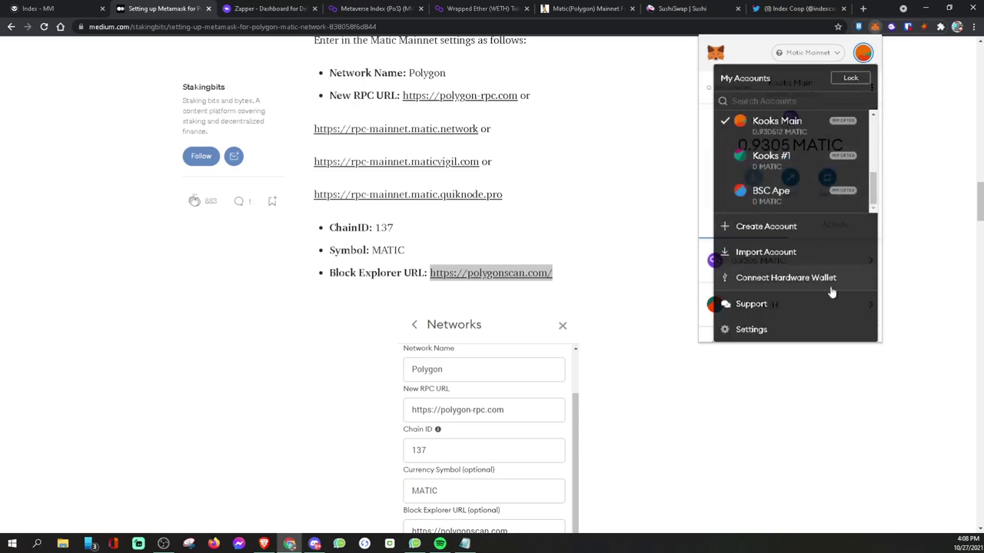
left_click(774, 332)
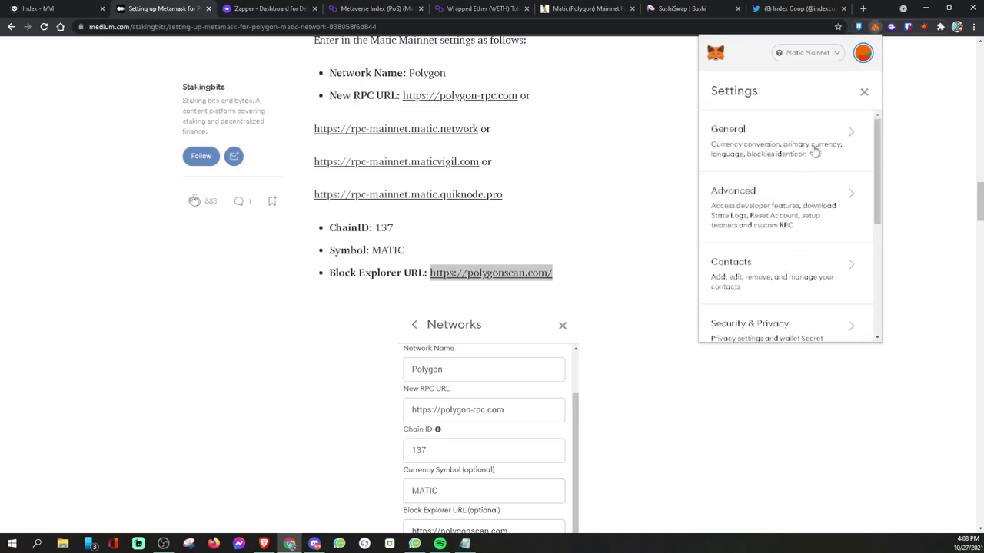
scroll(815, 185, "down", 3)
left_click(811, 219)
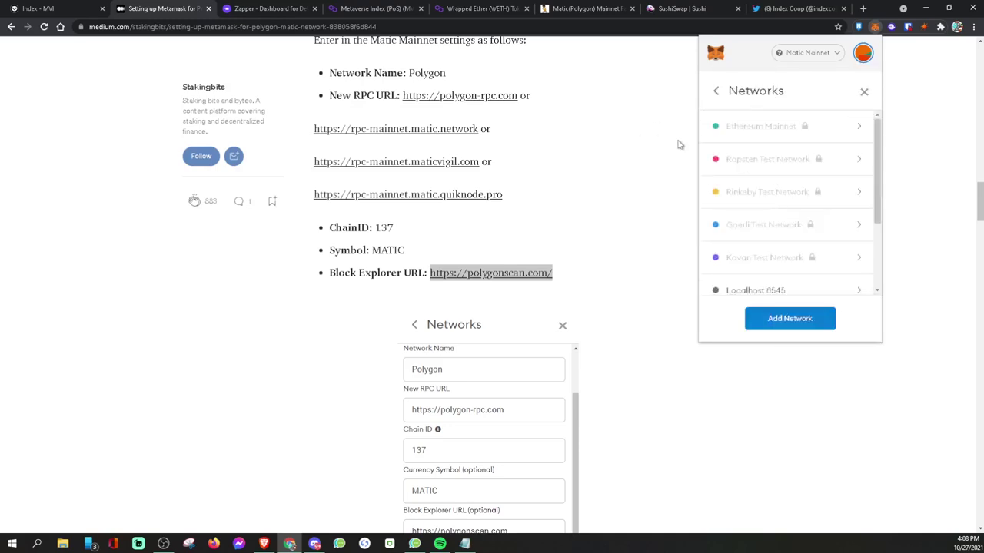
scroll(800, 163, "down", 3)
left_click(799, 317)
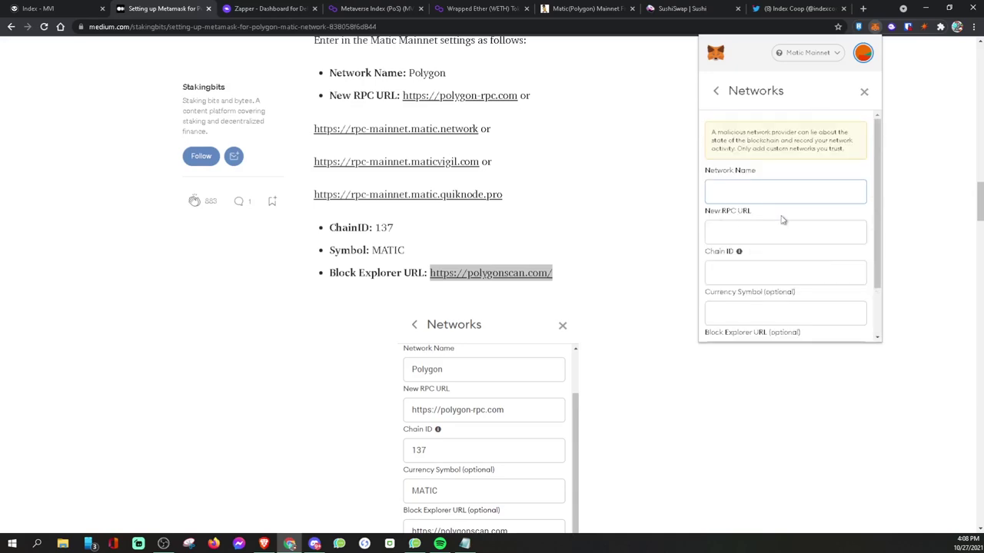
scroll(782, 220, "down", 1)
scroll(568, 187, "up", 1)
scroll(569, 186, "up", 1)
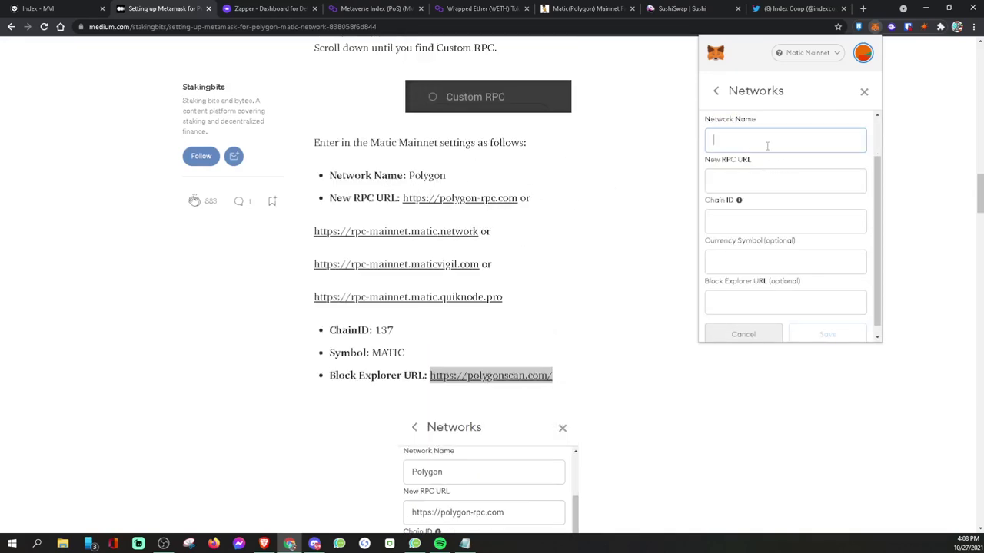
Name the new network 'Polygon' and select the polygon-rpc.com address in the article
type("polygon")
double_click(733, 143)
key("Left")
key("BackSpace")
type("P")
left_click(721, 182)
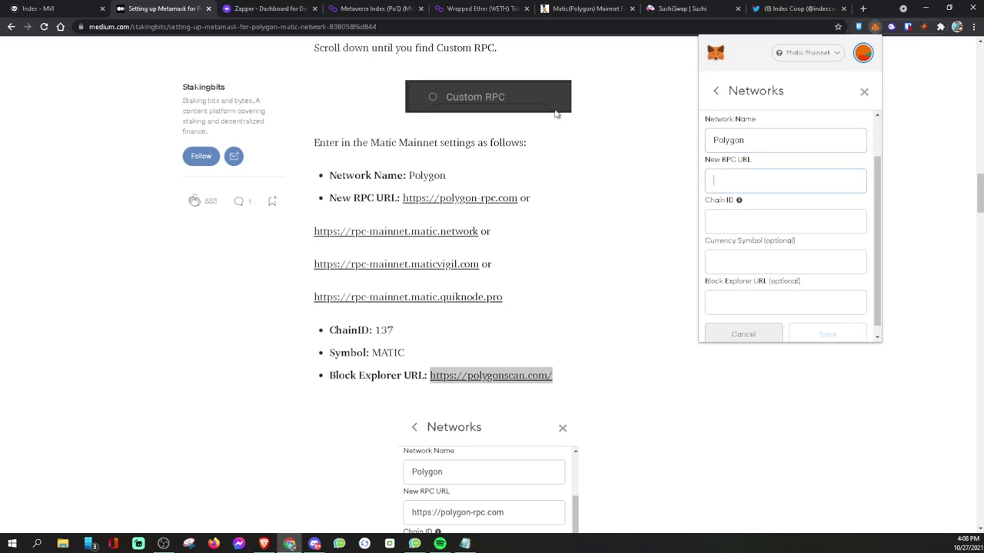
left_click_drag(521, 198, 403, 198)
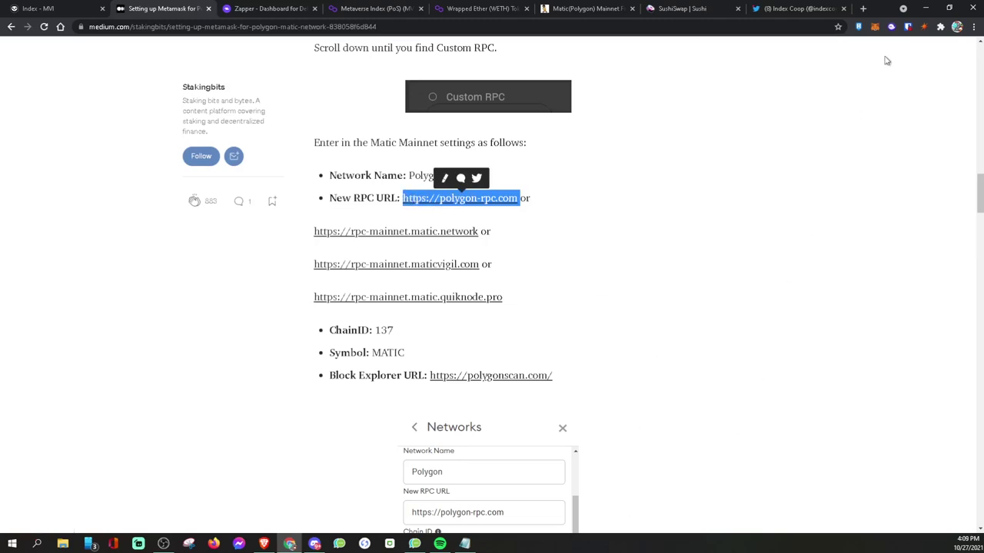
Open the Matic Mainnet network's details in MetaMask settings
left_click(874, 26)
left_click(862, 52)
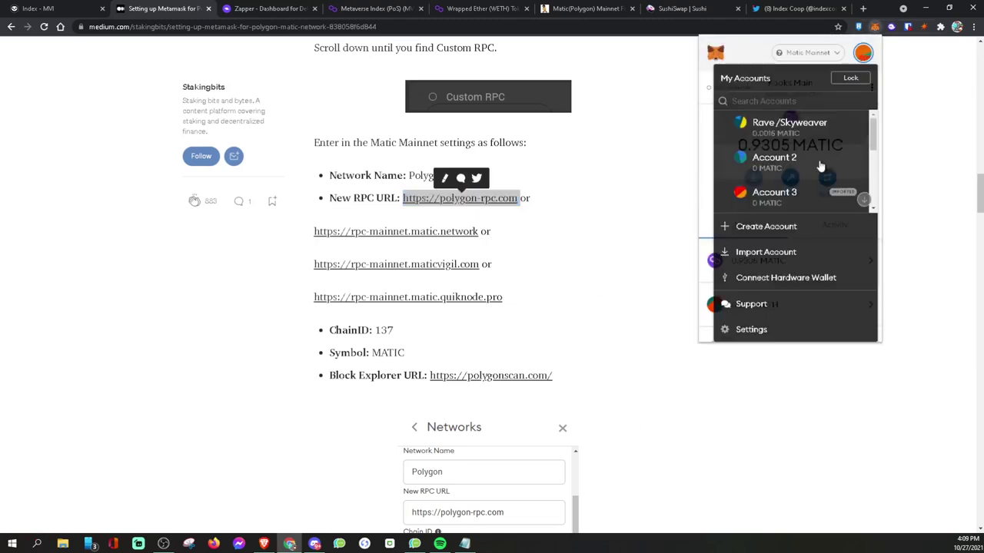
left_click(791, 335)
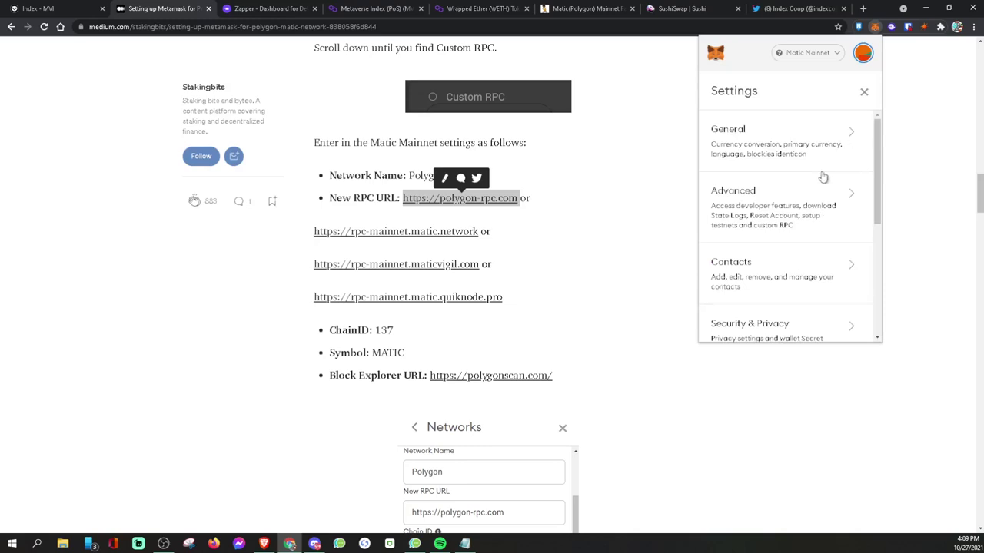
scroll(822, 177, "down", 5)
left_click(791, 202)
scroll(792, 280, "down", 3)
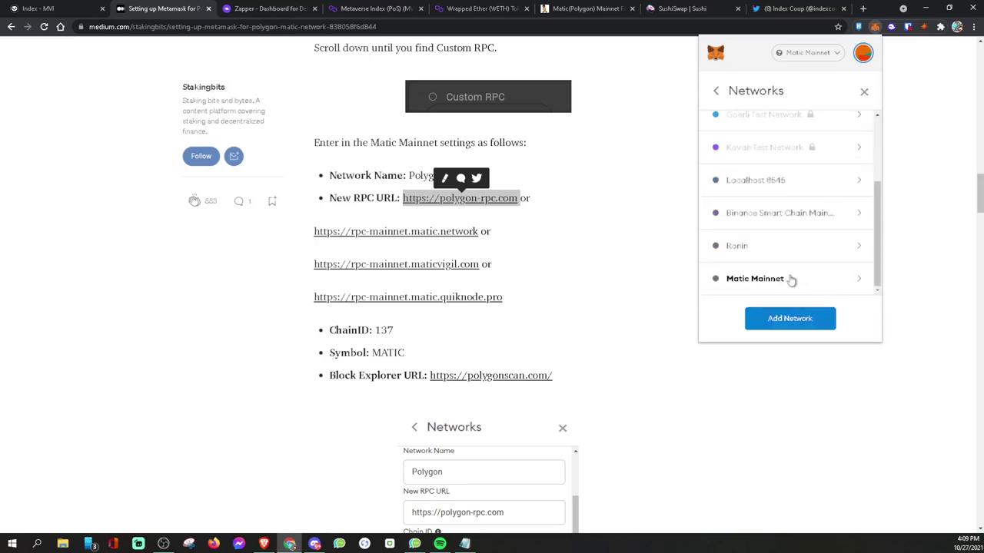
left_click(791, 279)
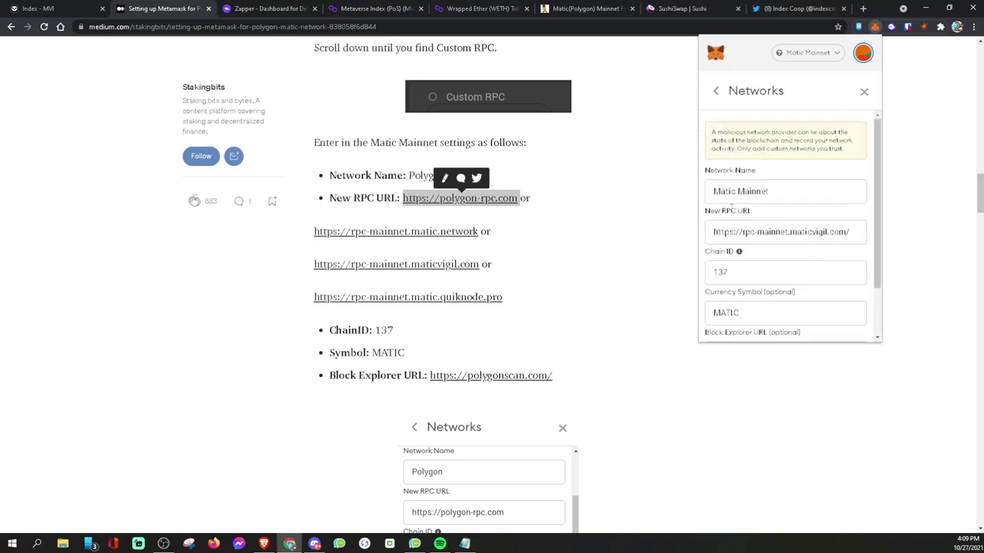
Rename the Matic Mainnet network to 'Polygon' and save it
left_click_drag(771, 191, 665, 214)
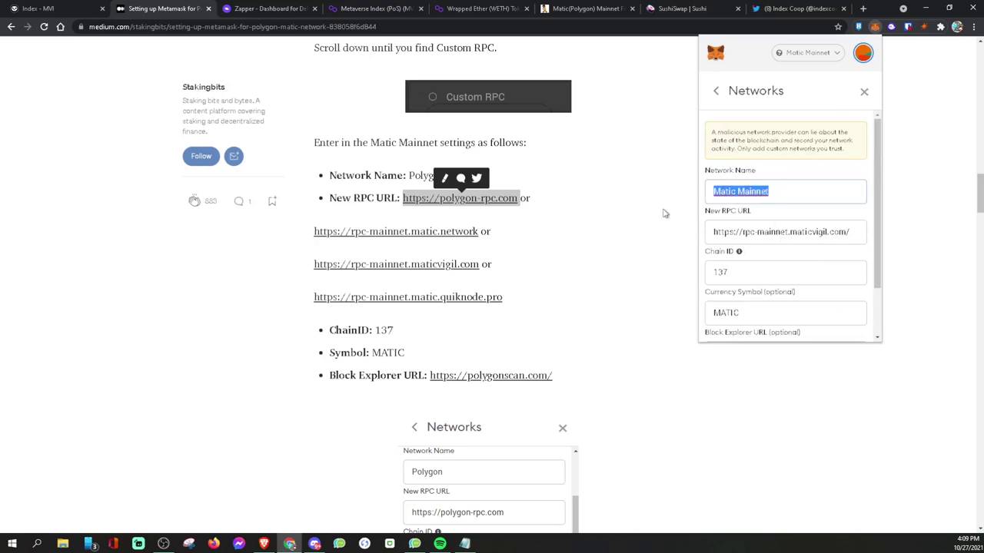
type("Polygon")
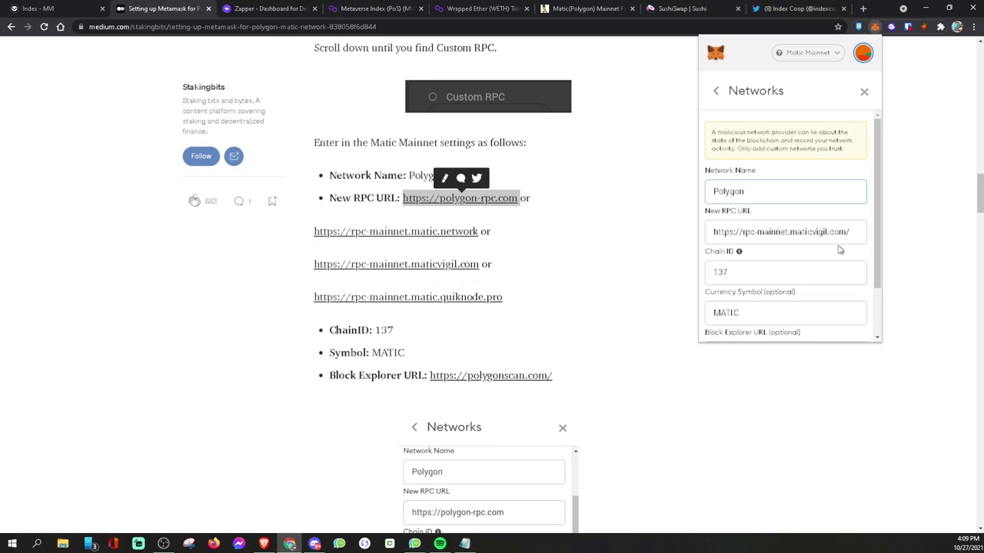
scroll(791, 200, "down", 2)
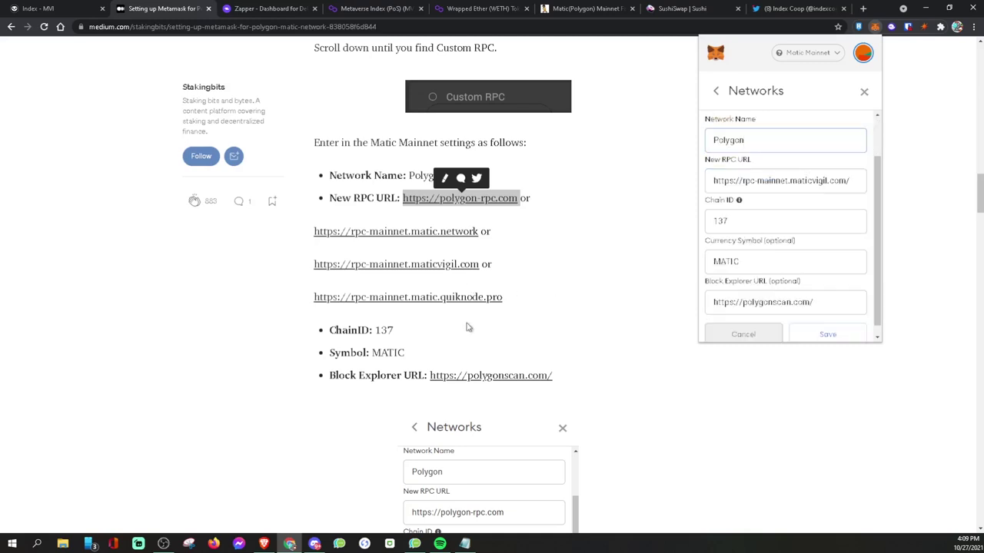
scroll(792, 258, "down", 1)
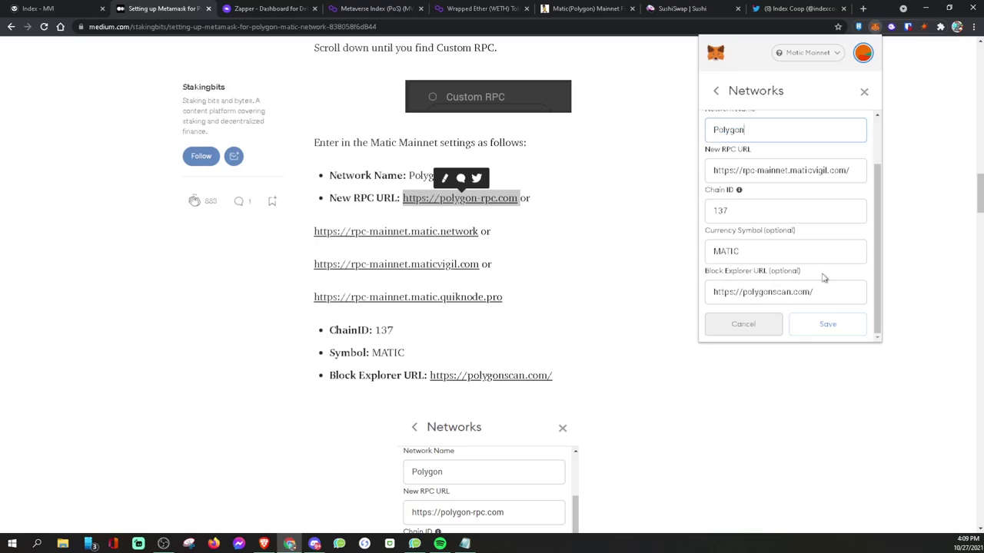
left_click(819, 327)
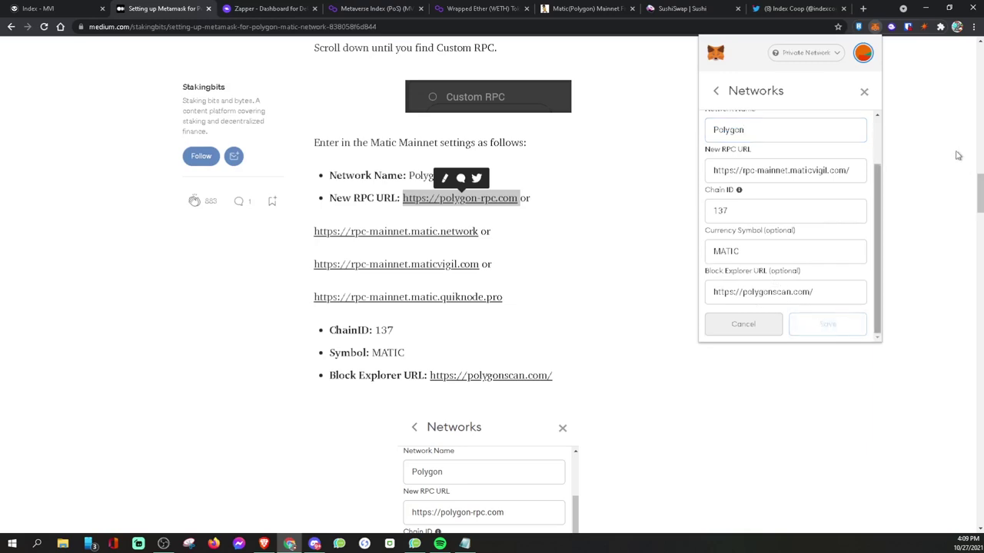
left_click(715, 94)
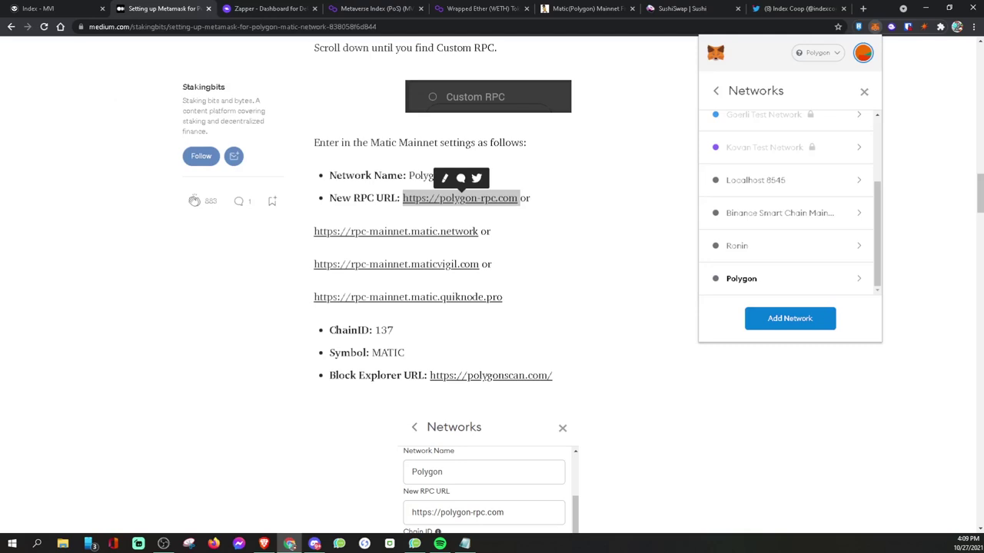
left_click(267, 10)
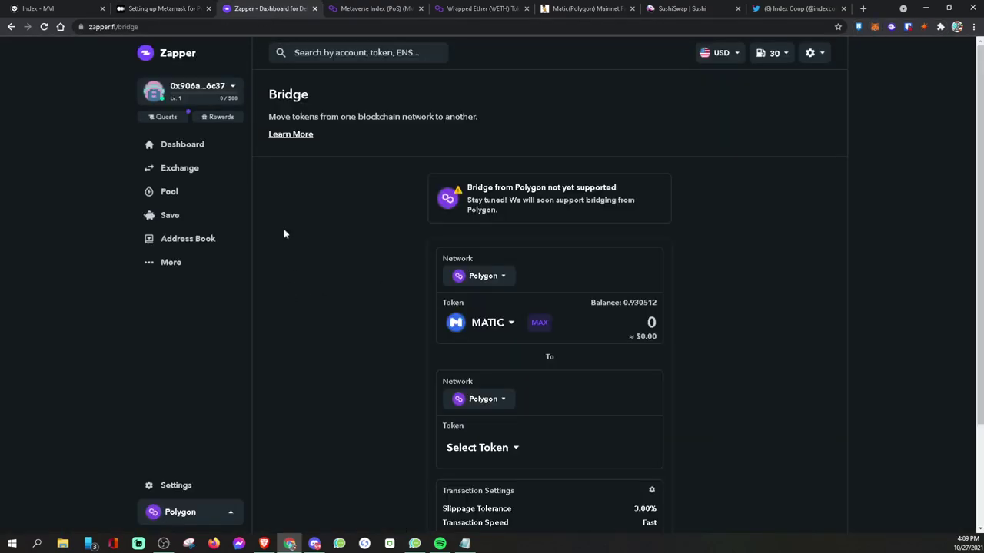
Open Zapper's Bridge page from the dashboard's More menu
left_click(174, 56)
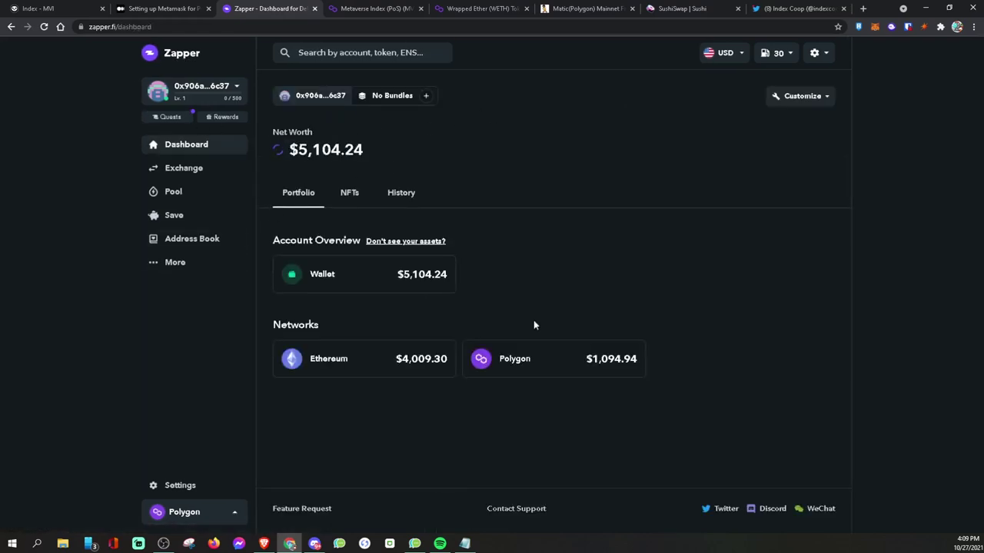
left_click(177, 262)
left_click(184, 338)
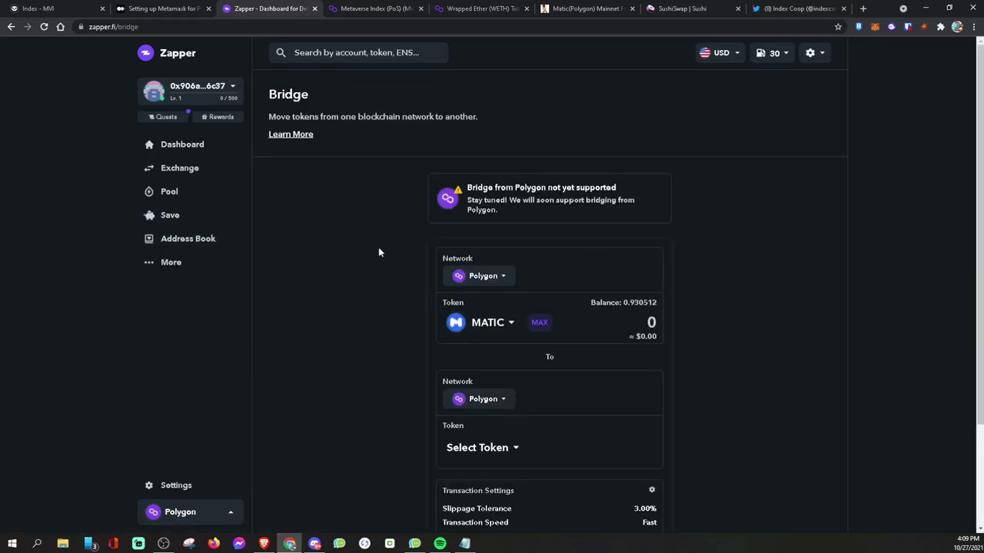
scroll(797, 66, "down", 1)
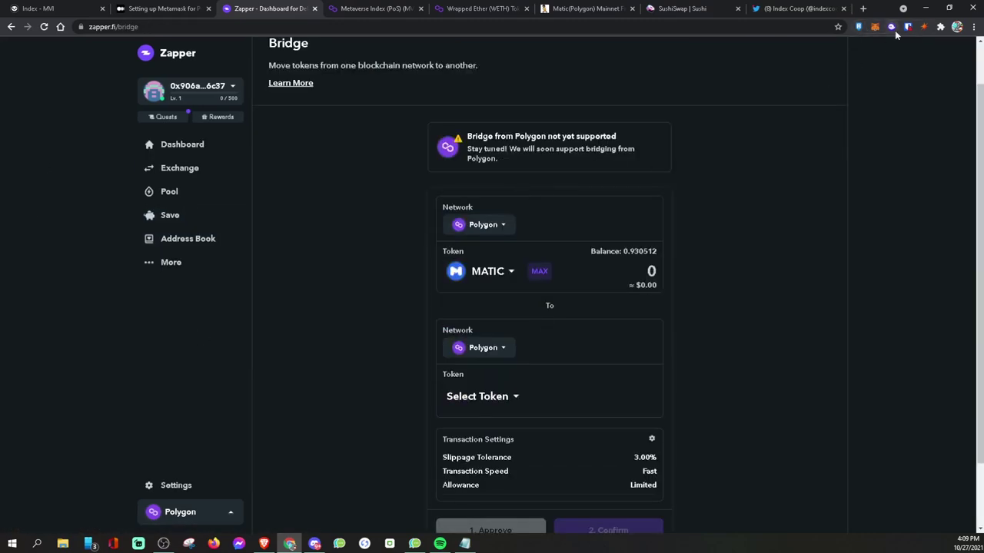
Switch the MetaMask wallet network to Ethereum Mainnet
left_click(874, 26)
left_click(810, 53)
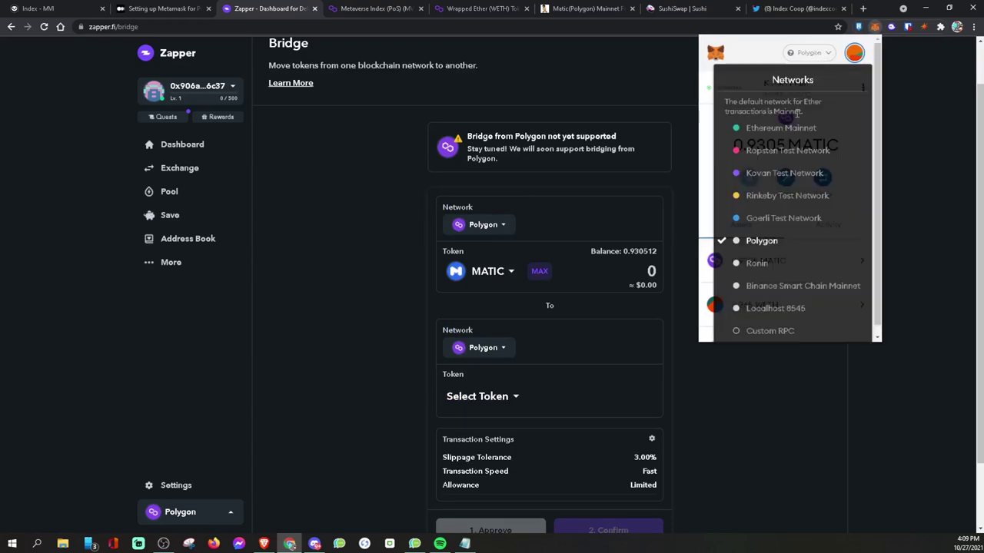
left_click(779, 131)
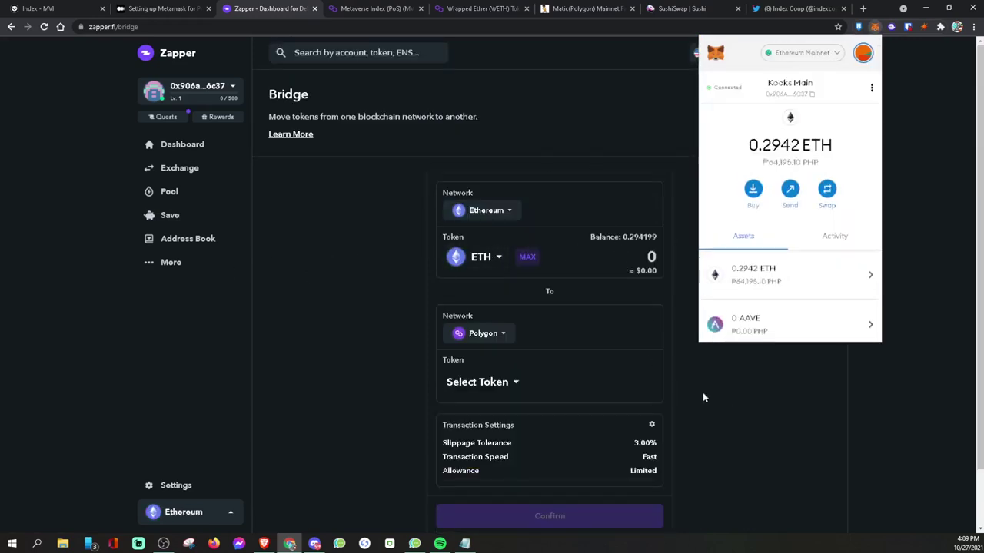
Enter a 0.1 ETH bridge amount and choose ETH as the Polygon destination token
left_click(589, 259)
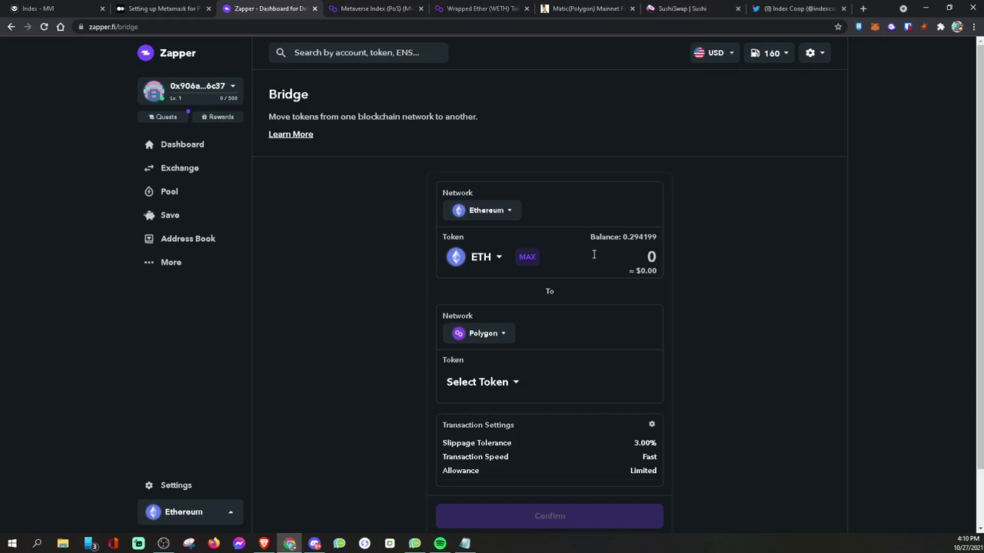
scroll(589, 238, "down", 1)
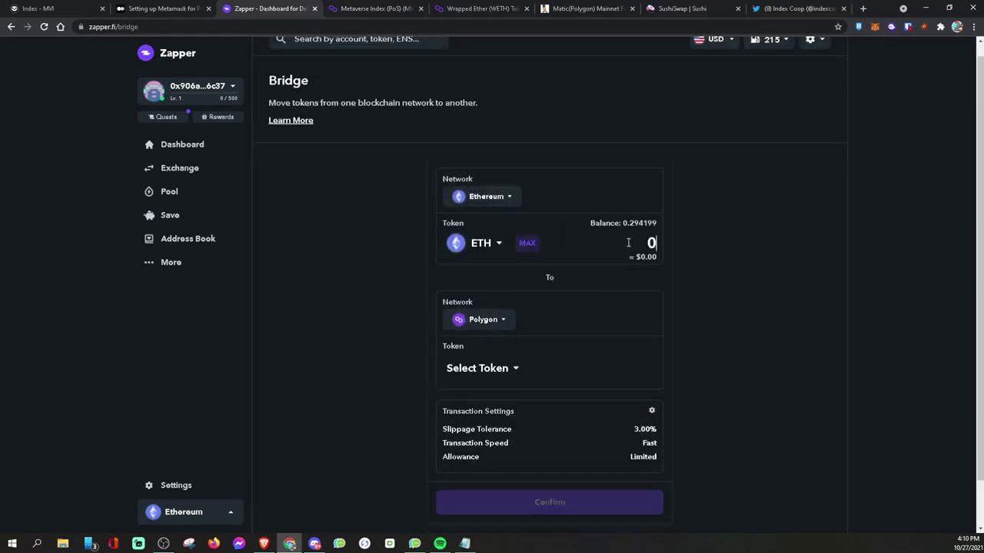
type(".1")
left_click(507, 373)
left_click(719, 229)
scroll(670, 330, "down", 1)
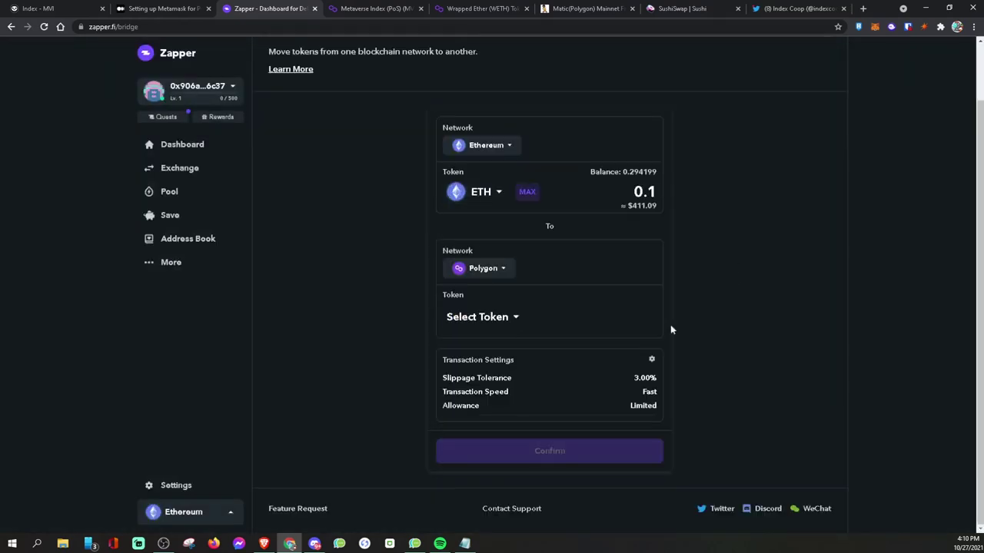
scroll(554, 347, "up", 1)
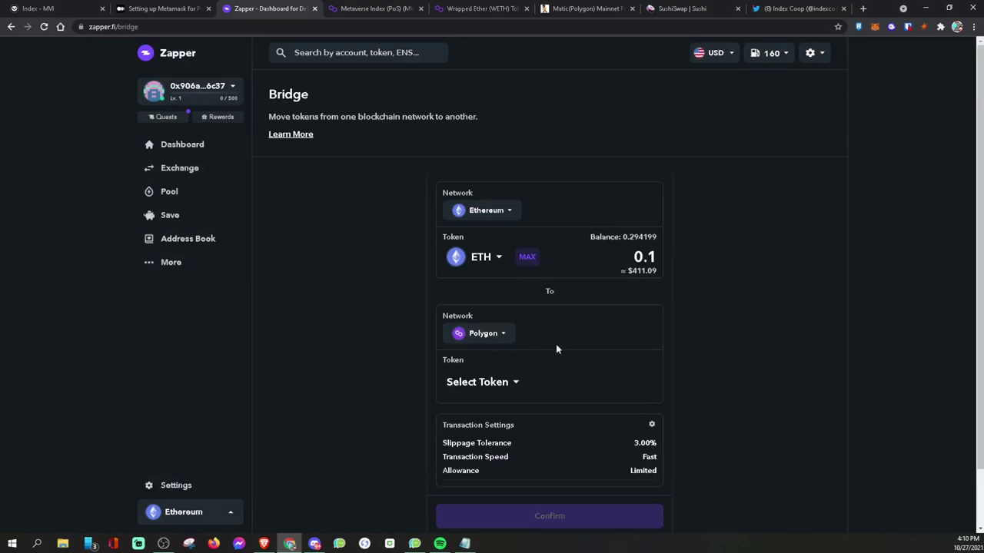
left_click(507, 381)
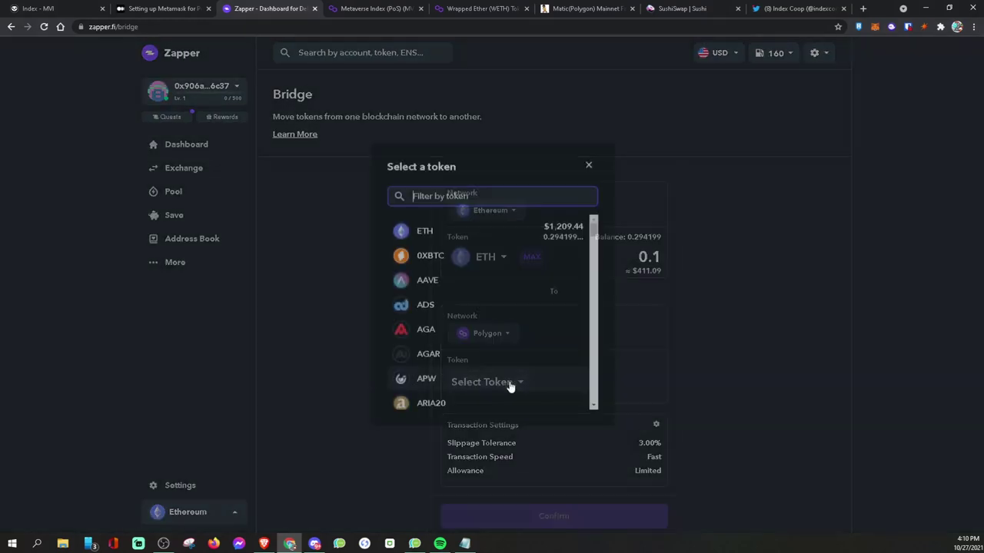
left_click(461, 229)
Confirm the 0.1 ETH bridge, then reject the transaction in MetaMask
scroll(799, 276, "down", 1)
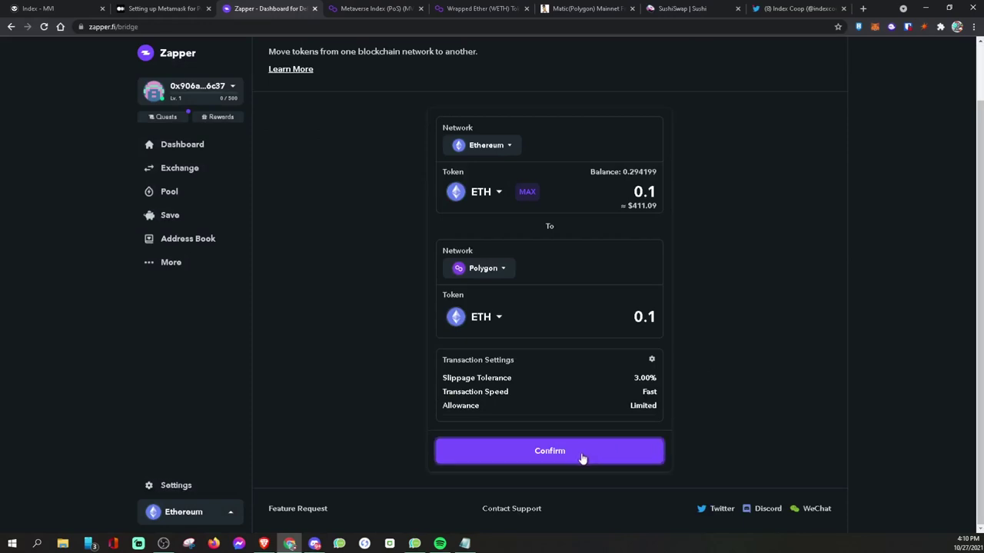
scroll(549, 224, "up", 1)
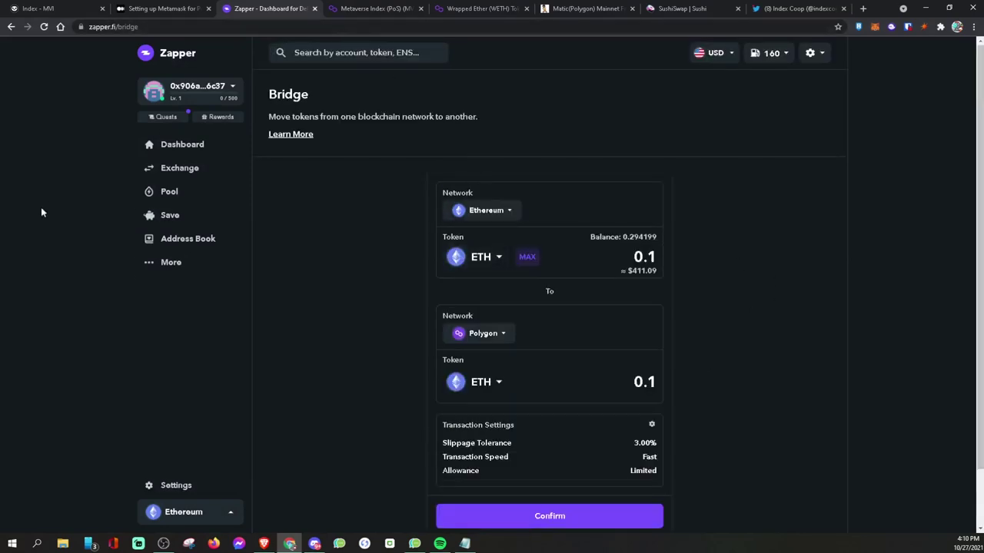
scroll(669, 222, "down", 1)
left_click(606, 450)
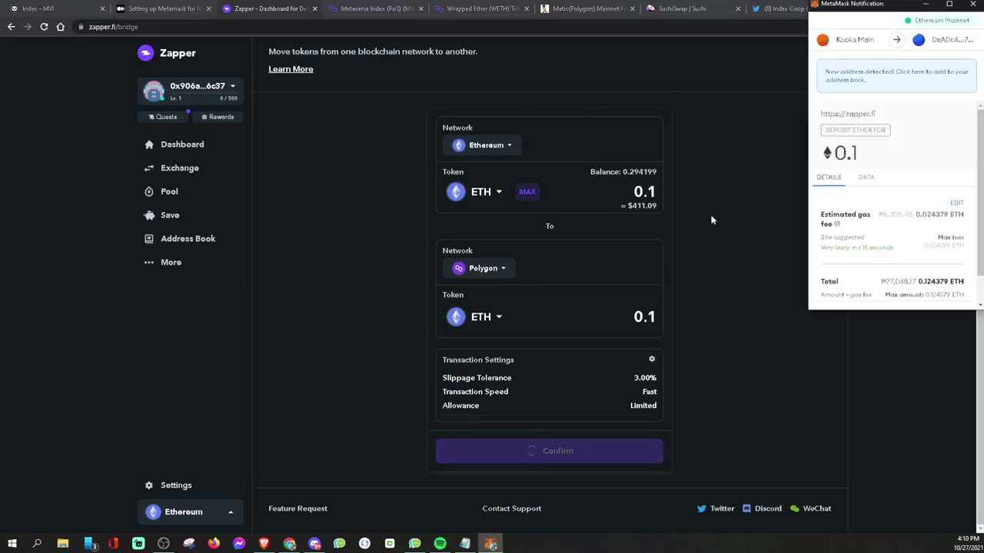
scroll(900, 213, "down", 1)
left_click(859, 292)
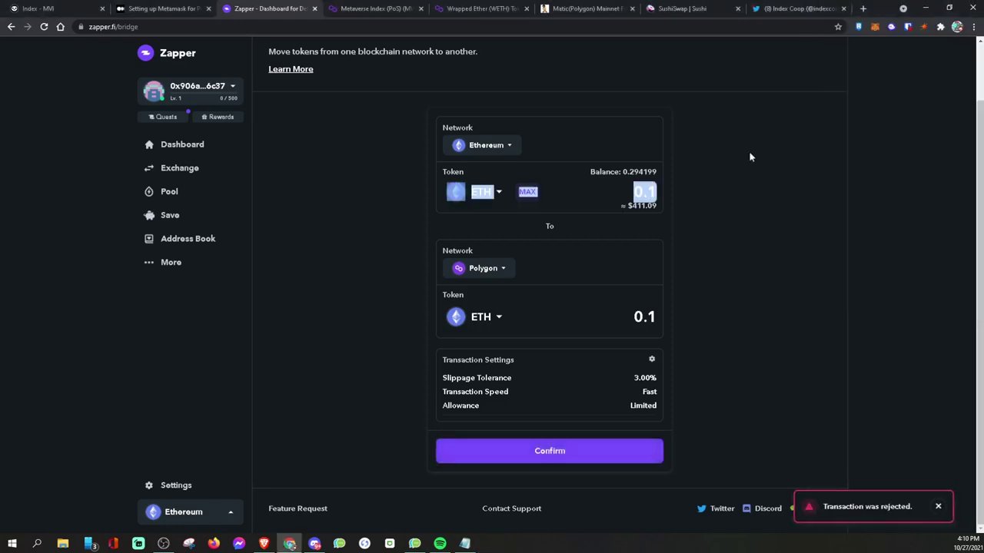
left_click(358, 8)
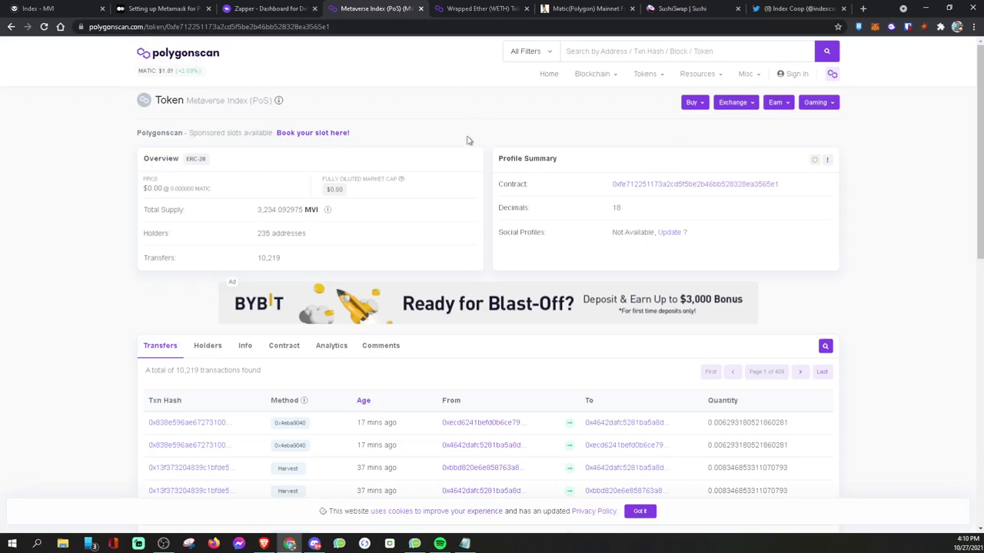
Copy the MVI contract address from Polygonscan and switch MetaMask to Polygon
left_click_drag(188, 100, 252, 101)
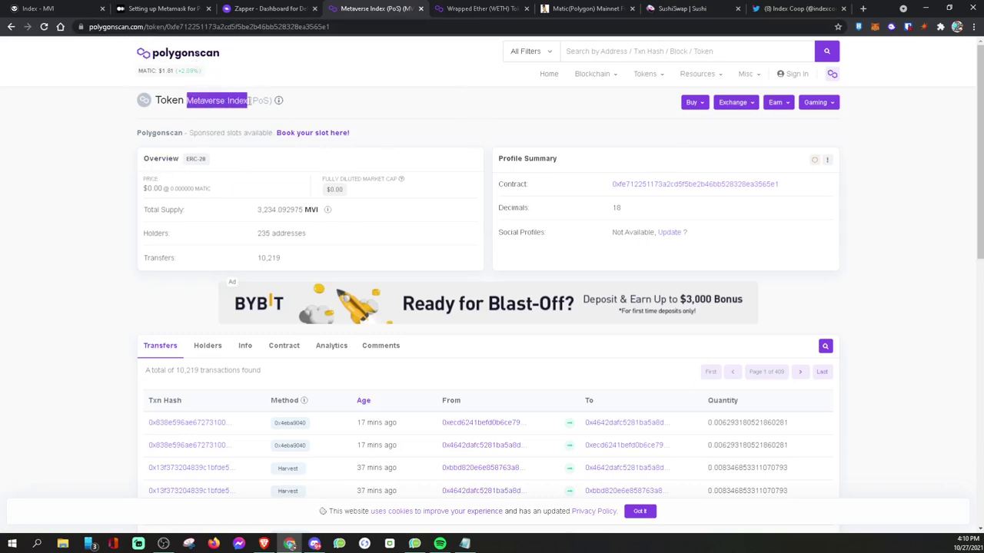
left_click(515, 103)
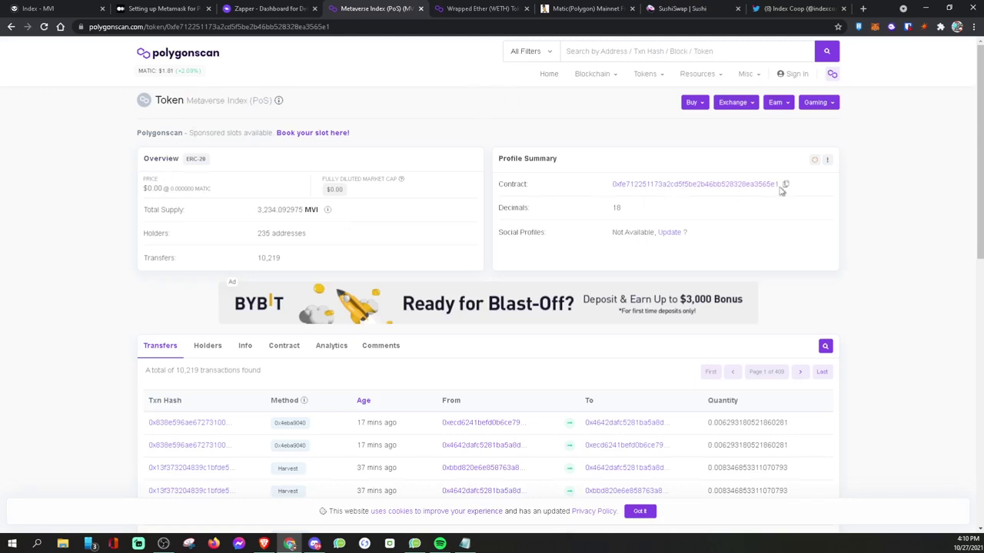
left_click(874, 26)
left_click(754, 238)
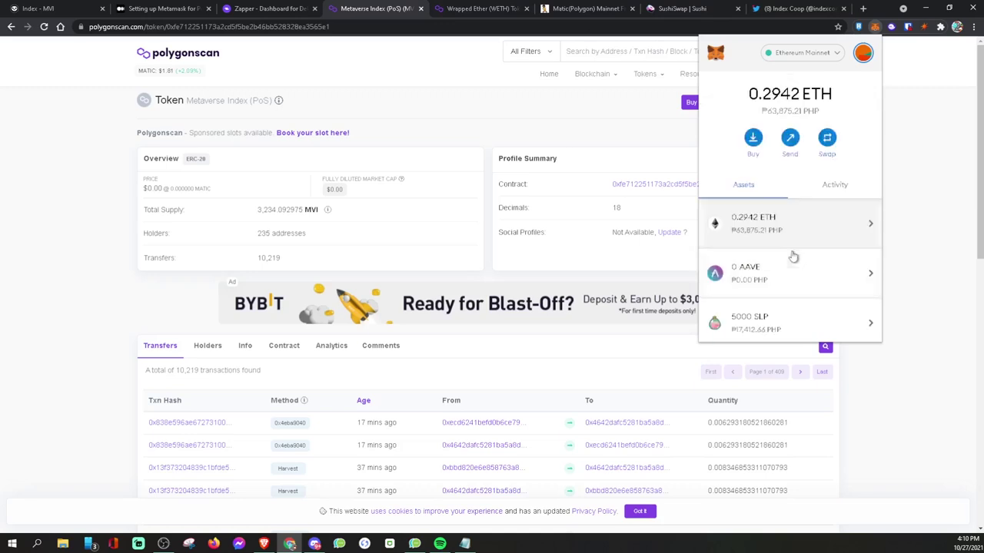
left_click(823, 55)
scroll(792, 154, "down", 1)
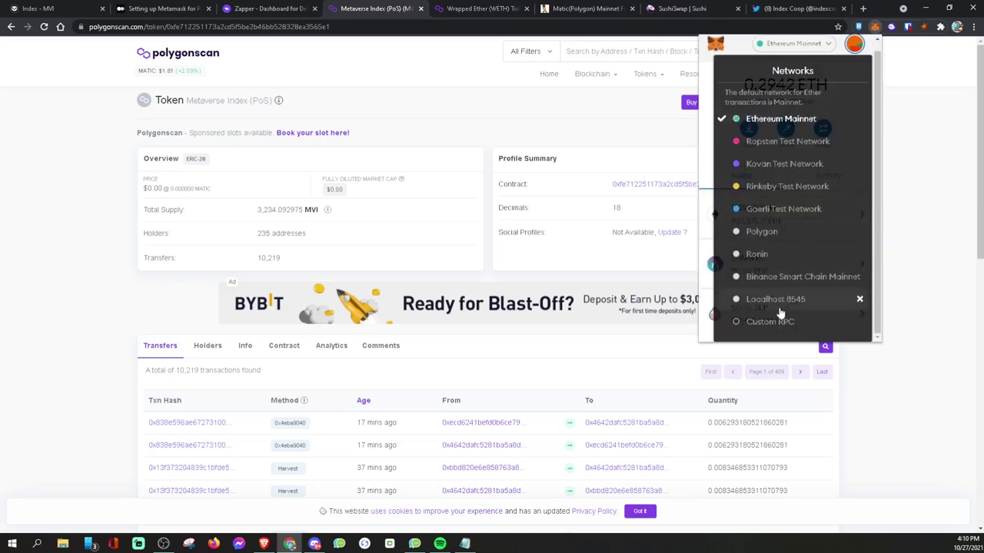
left_click(761, 232)
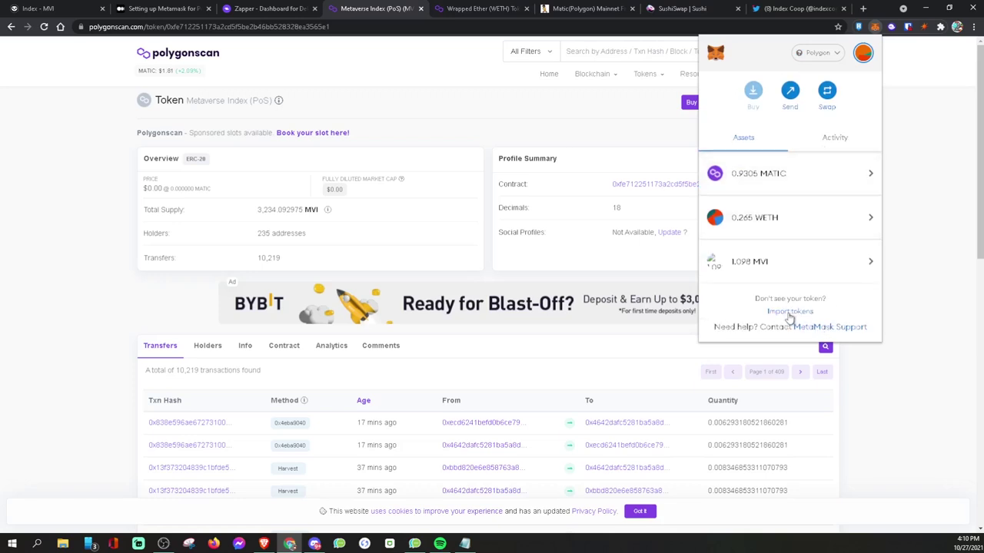
Paste the MVI contract into MetaMask's Import tokens form, which reports it already added
left_click(789, 311)
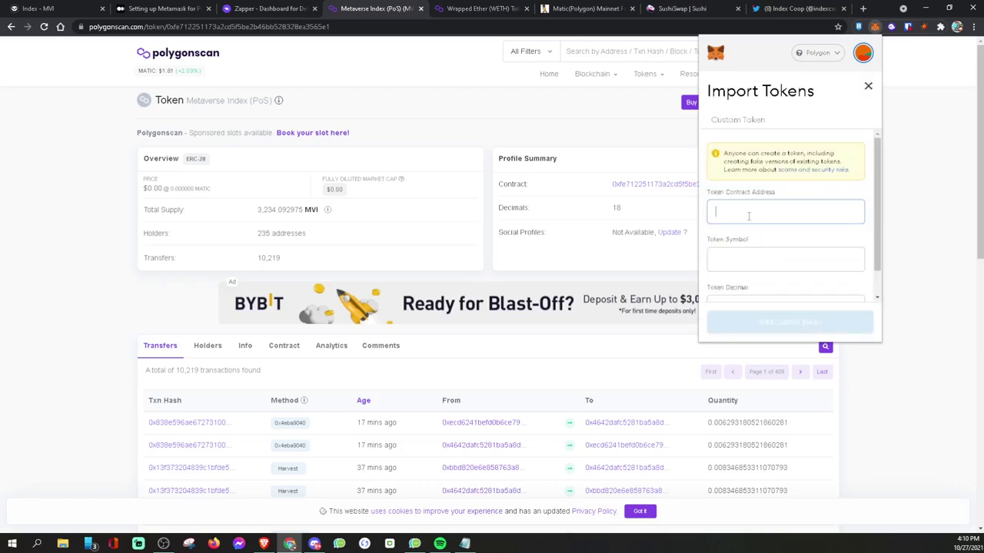
key("ctrl+v")
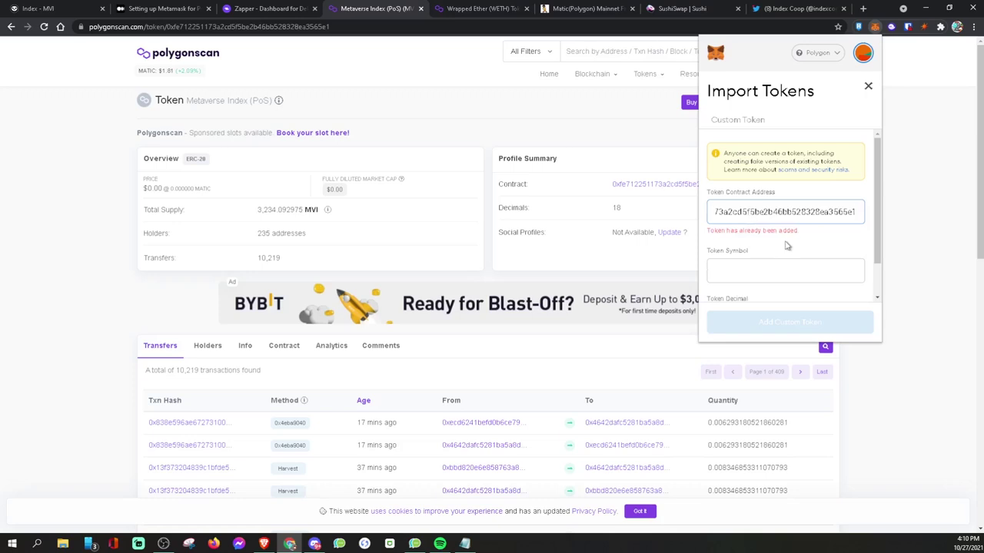
scroll(781, 259, "down", 1)
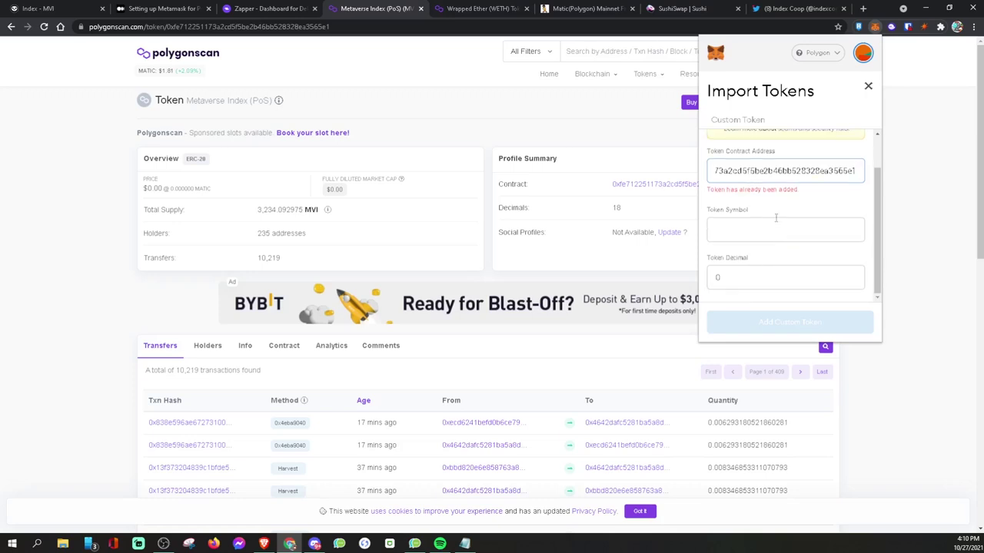
scroll(751, 232, "up", 1)
Close the import form and check the MVI token details in MetaMask
left_click(867, 90)
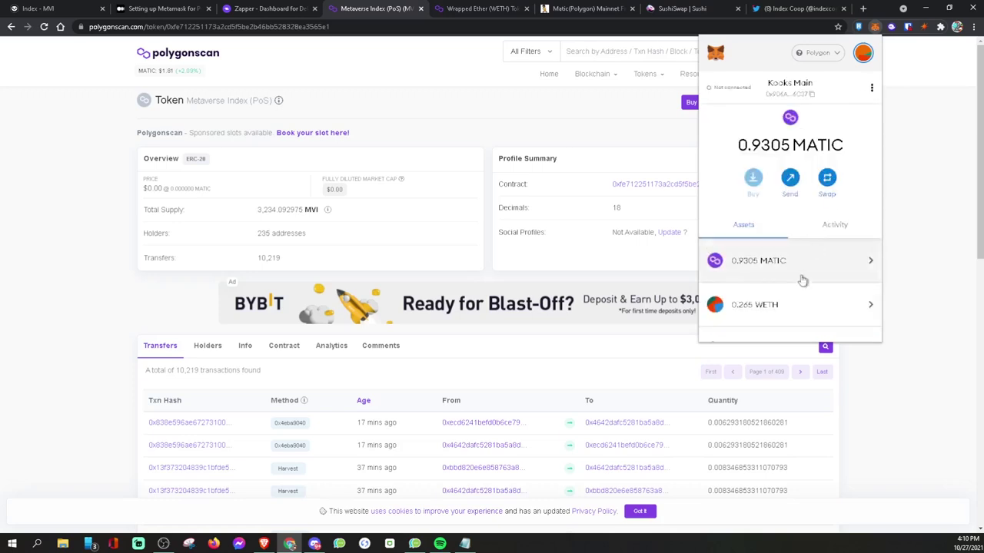
scroll(801, 282, "down", 2)
left_click(776, 262)
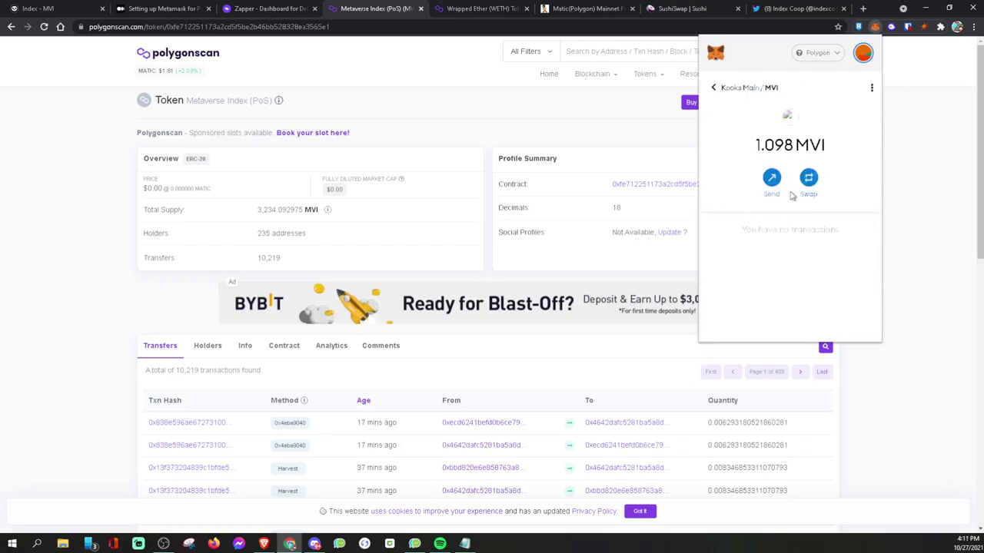
left_click(713, 88)
scroll(771, 287, "down", 2)
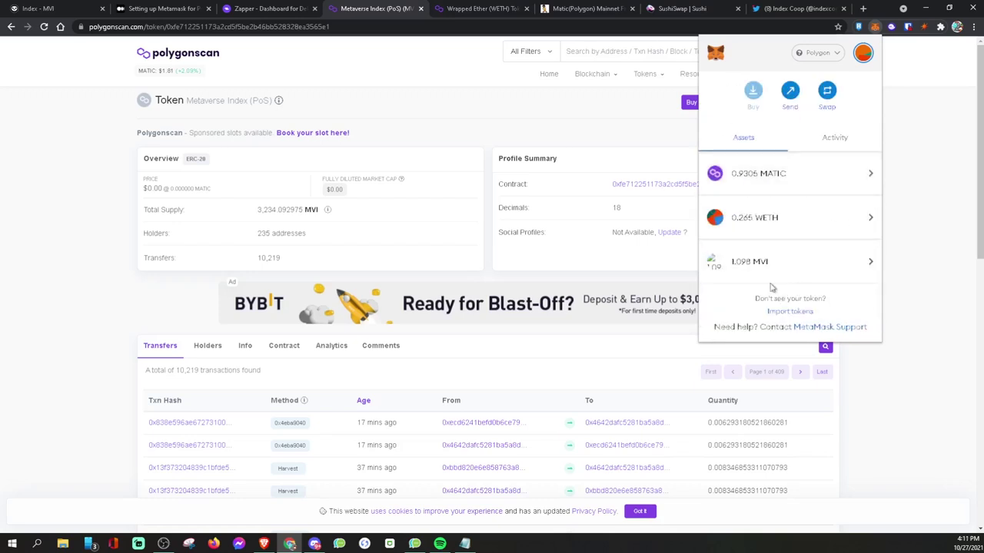
Hide the MVI token from the MetaMask asset list
right_click(760, 264)
left_click(819, 255)
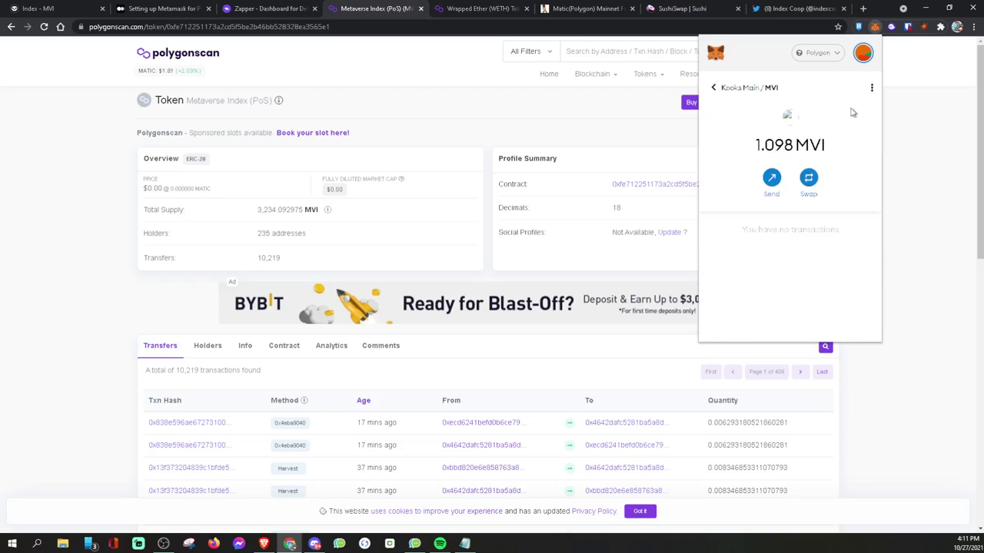
left_click(871, 89)
left_click(807, 150)
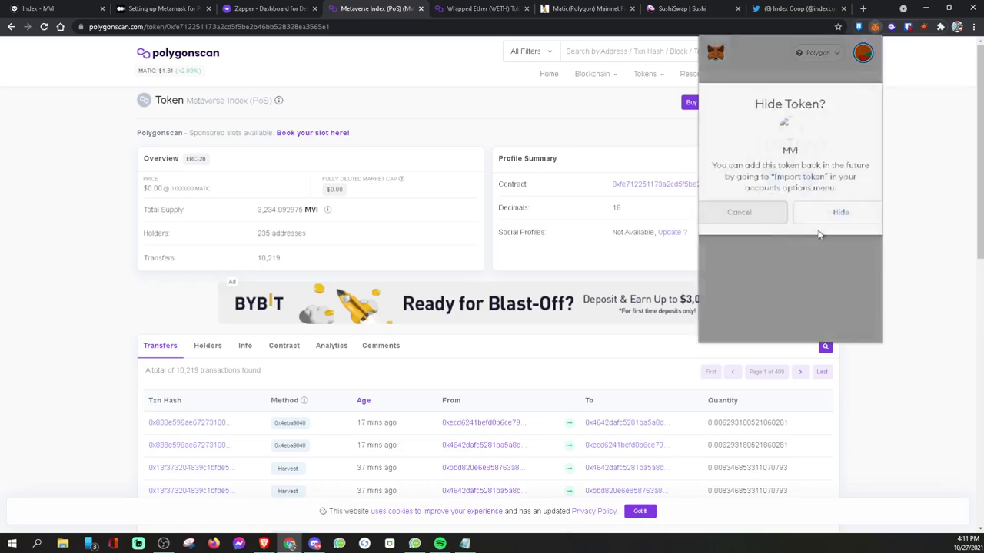
left_click(815, 212)
scroll(768, 322, "down", 1)
Re-import MVI by its pasted contract address, confirming 1.098 MVI in the wallet
left_click(796, 310)
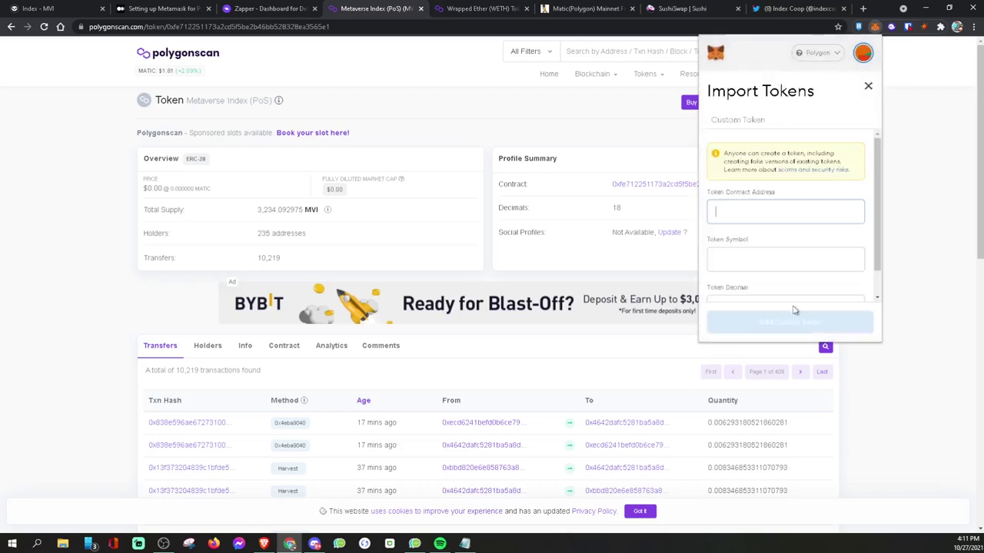
key("ctrl+v")
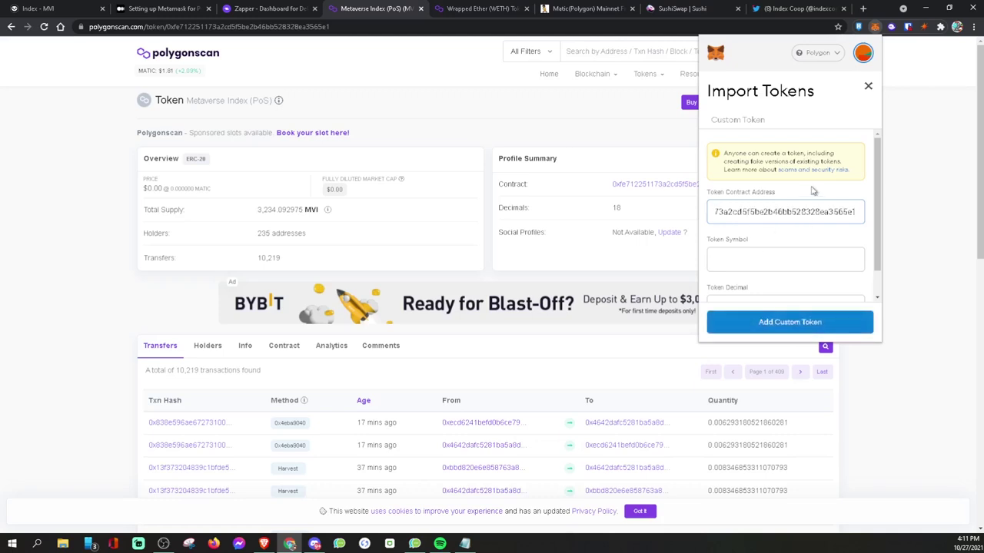
scroll(765, 226, "down", 1)
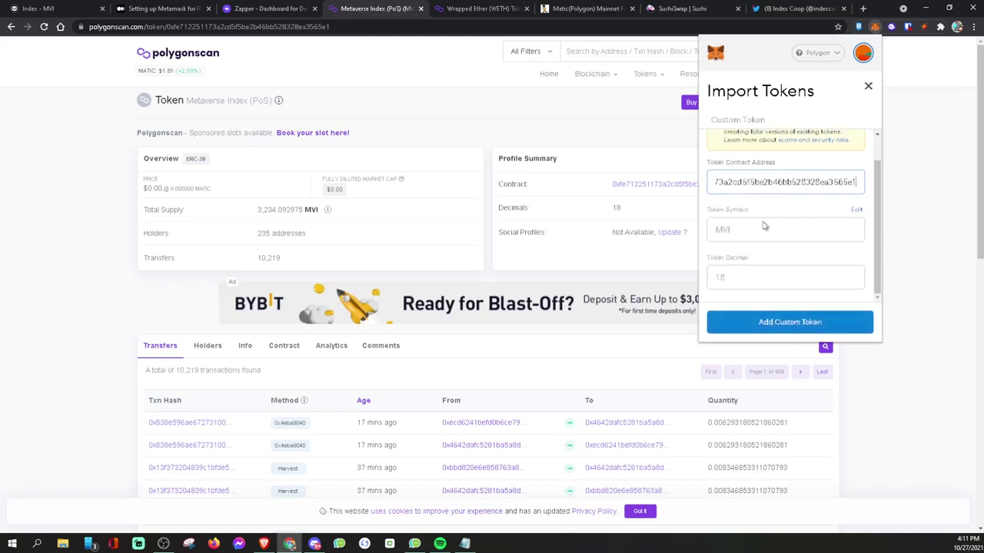
left_click(784, 327)
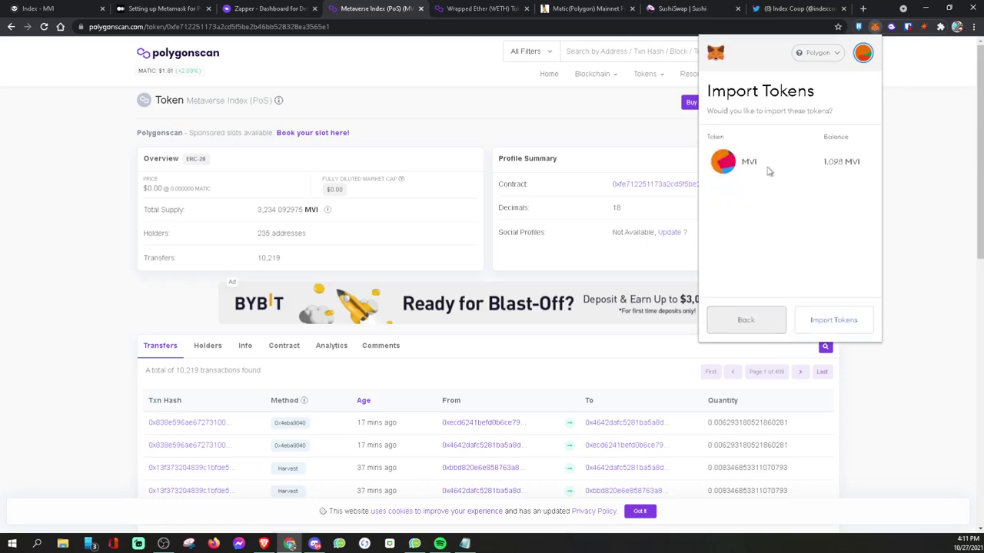
left_click(841, 320)
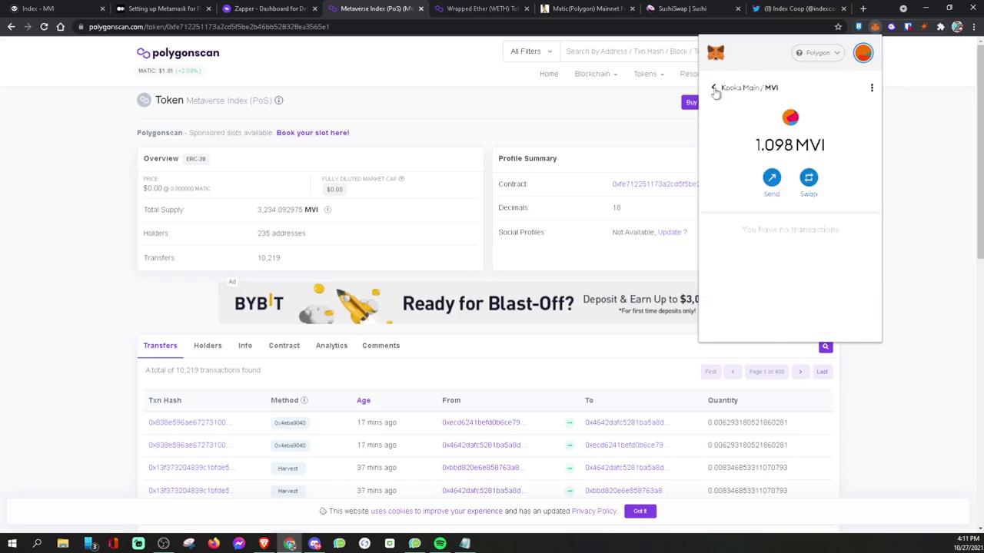
left_click(715, 90)
scroll(813, 205, "down", 1)
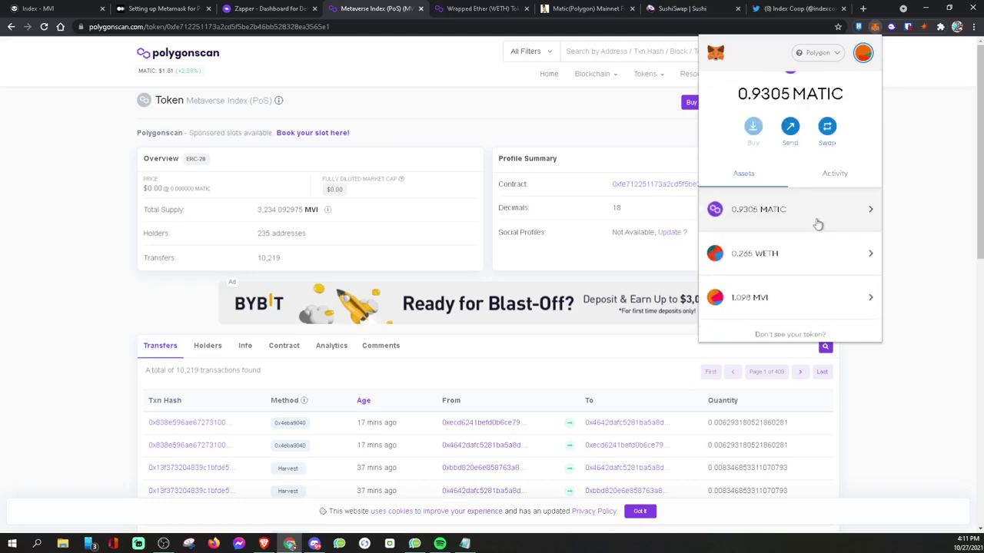
left_click(465, 9)
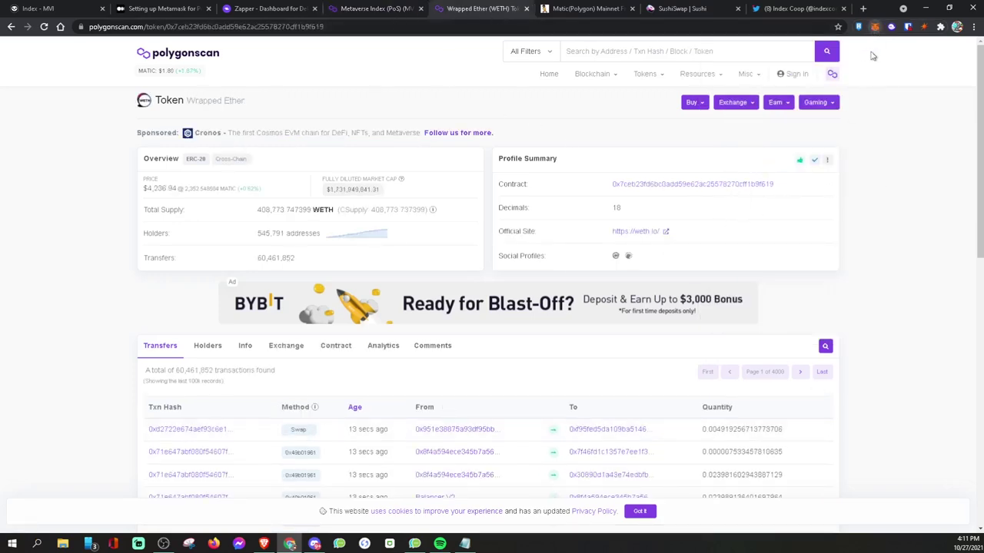
Paste the Polygon WETH contract into Import tokens, find it already added, and close the form
left_click(875, 27)
scroll(835, 278, "down", 3)
left_click(803, 310)
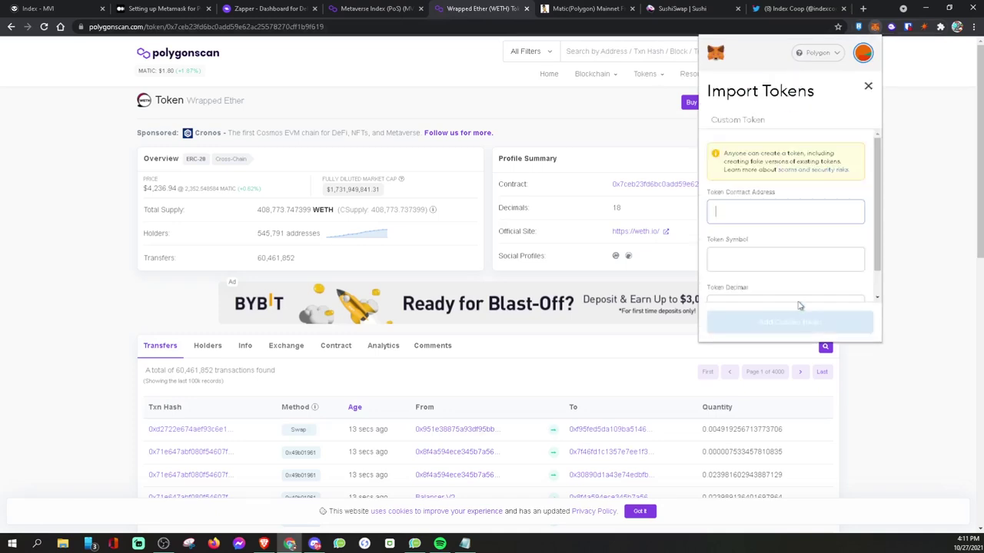
key("ctrl+v")
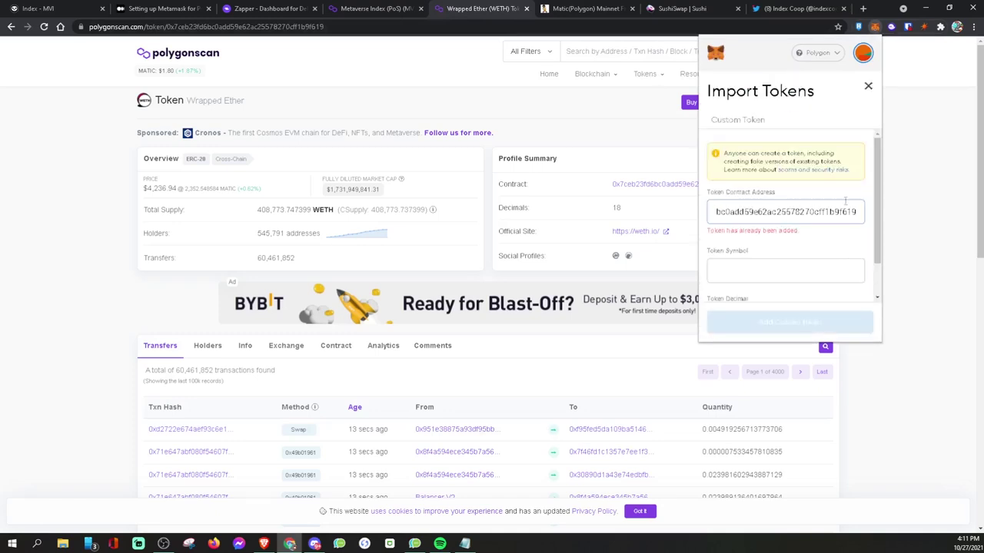
left_click(868, 85)
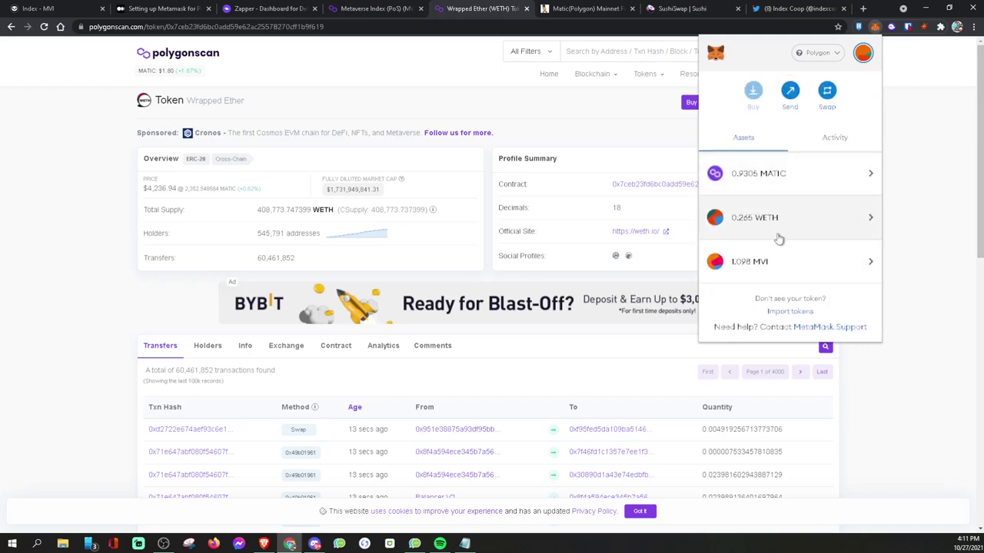
left_click(584, 9)
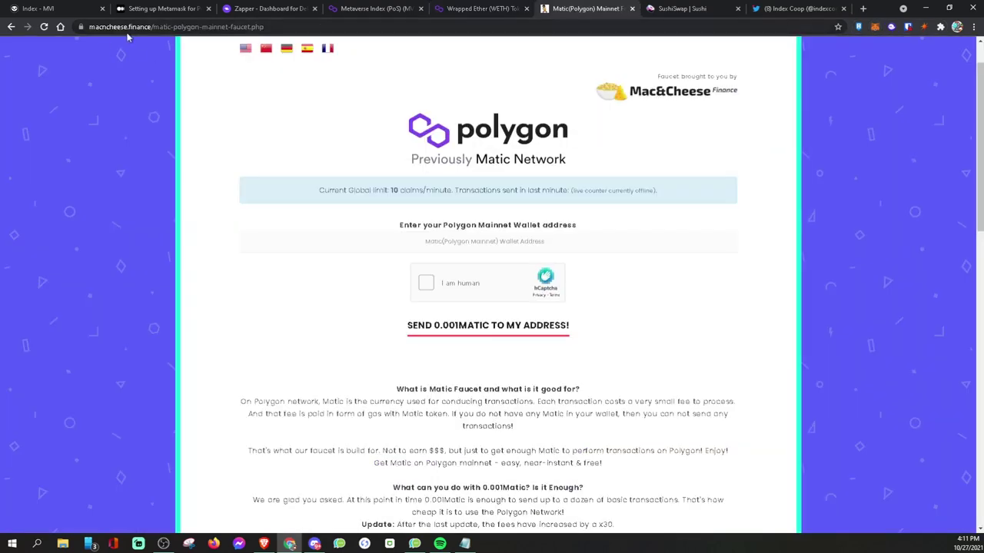
Paste the wallet's Polygon address into the Mac&Cheese faucet and tick 'I am human'
scroll(519, 139, "down", 1)
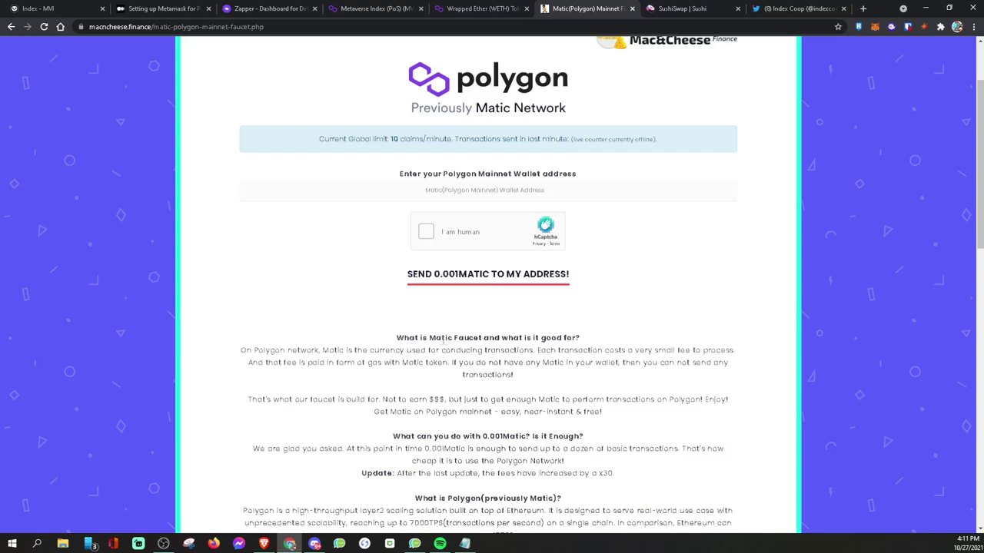
scroll(542, 332, "up", 2)
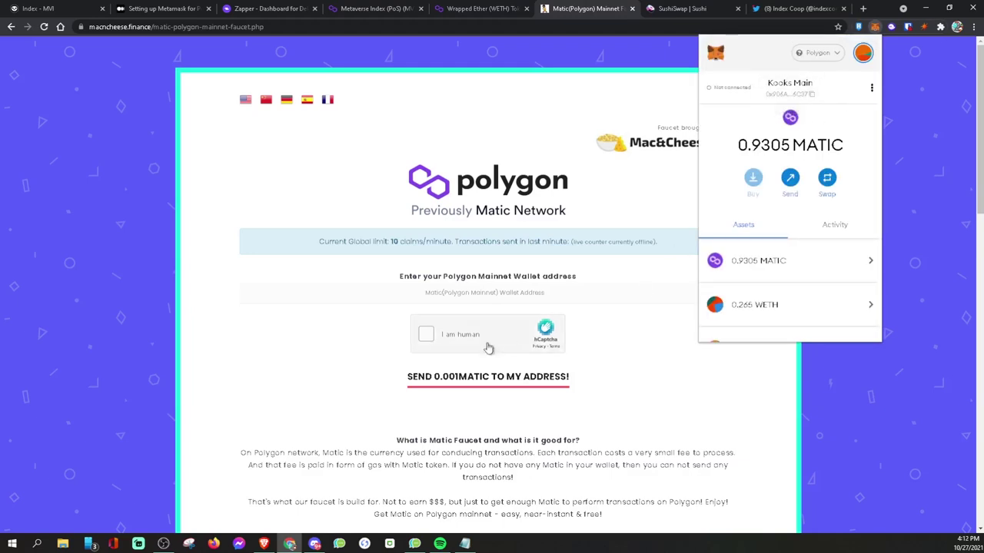
left_click(427, 336)
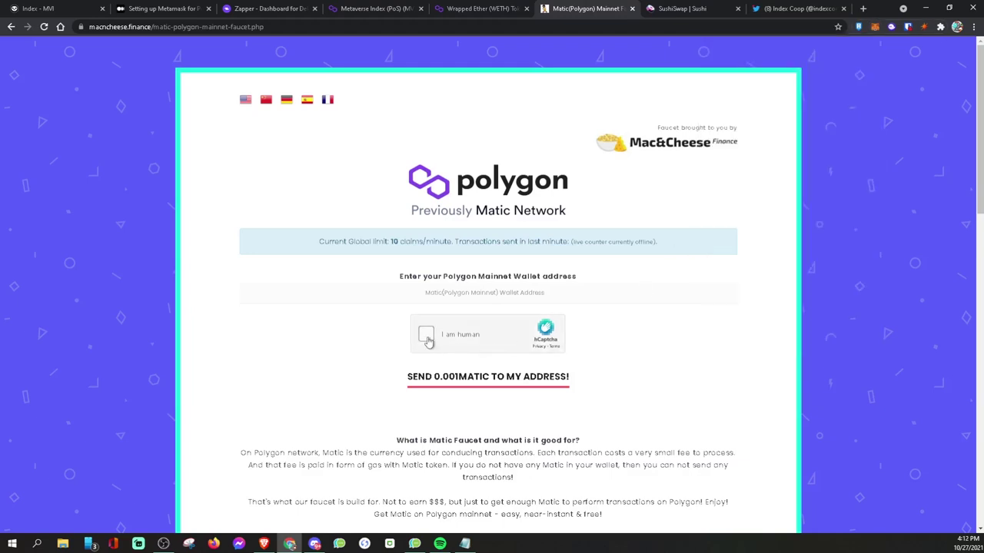
left_click(459, 300)
key("ctrl+v")
scroll(615, 268, "down", 1)
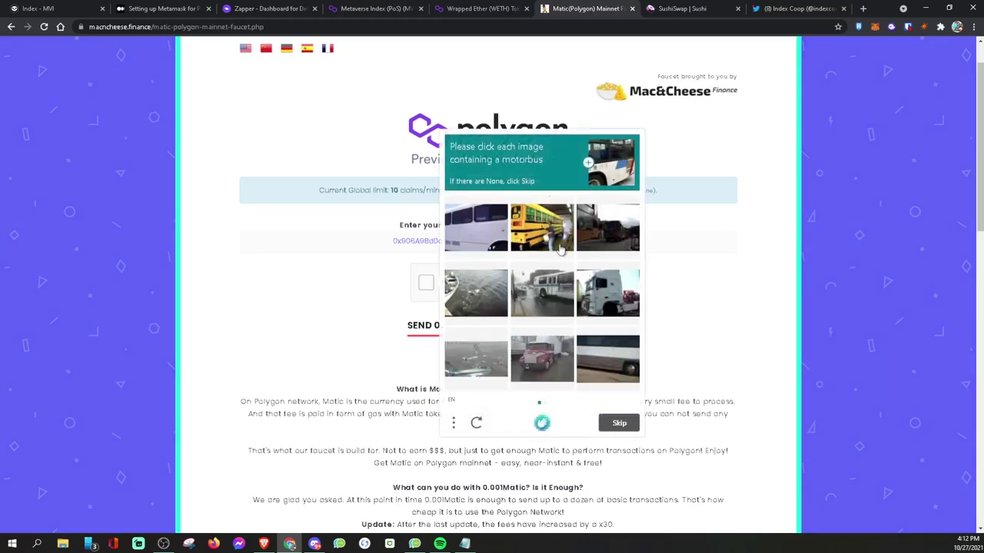
Mark the five bus images in the first hCaptcha set and submit them
left_click(553, 242)
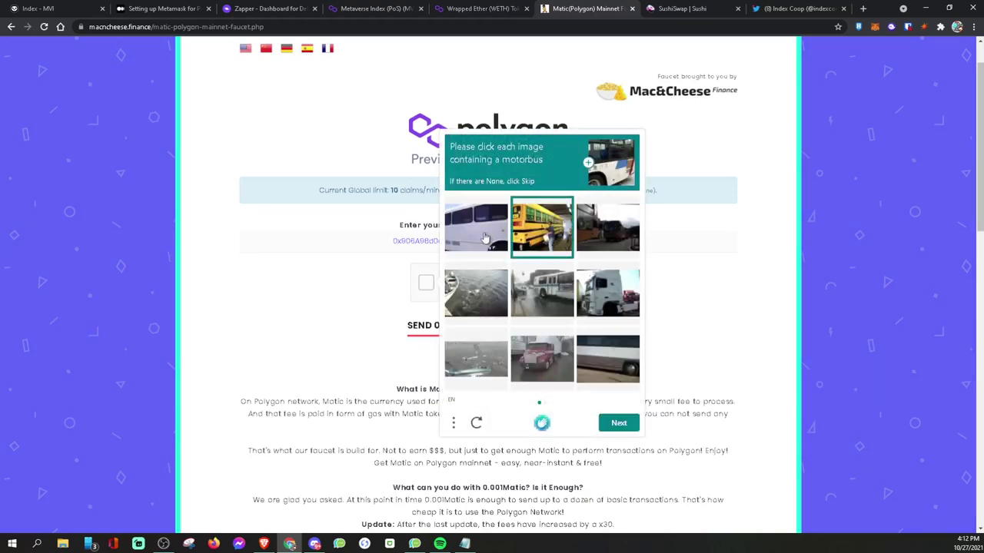
left_click(487, 240)
left_click(540, 292)
left_click(620, 377)
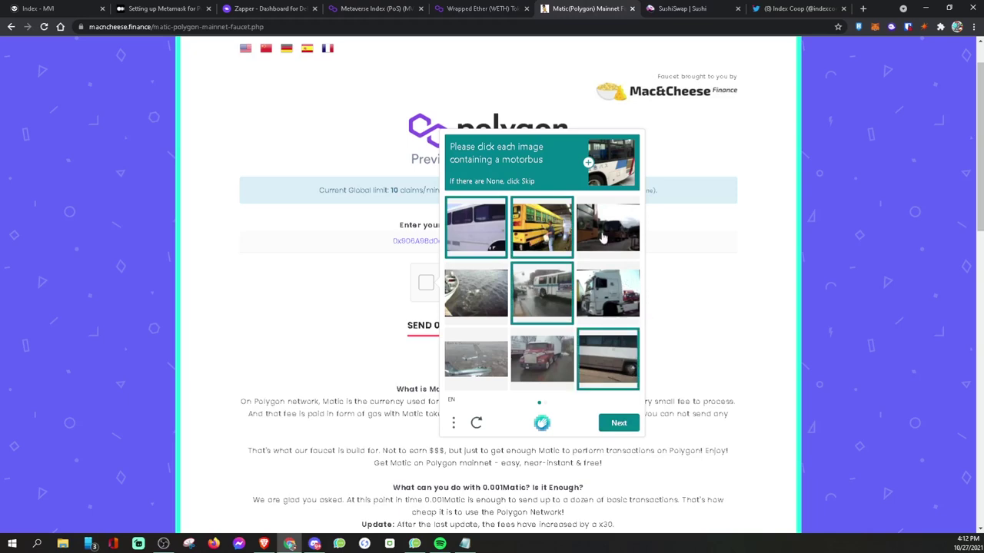
left_click(623, 241)
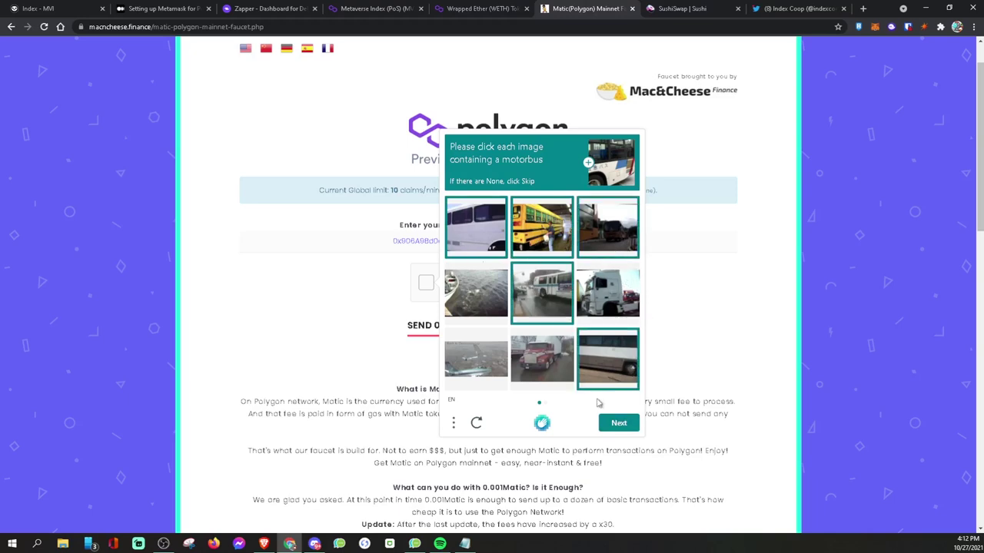
left_click(619, 423)
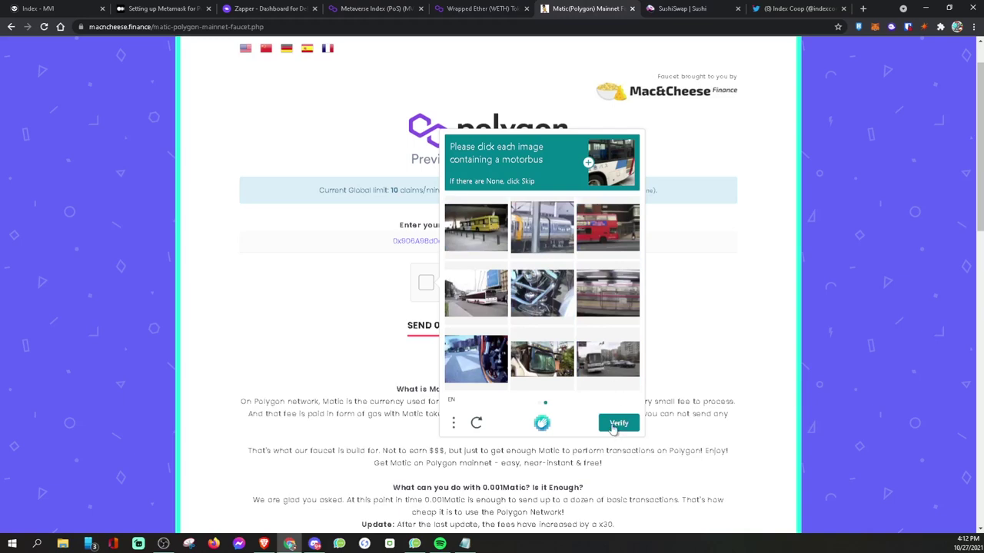
Mark the second set's bus images, verify, and request 0.001 MATIC from the faucet
left_click(479, 234)
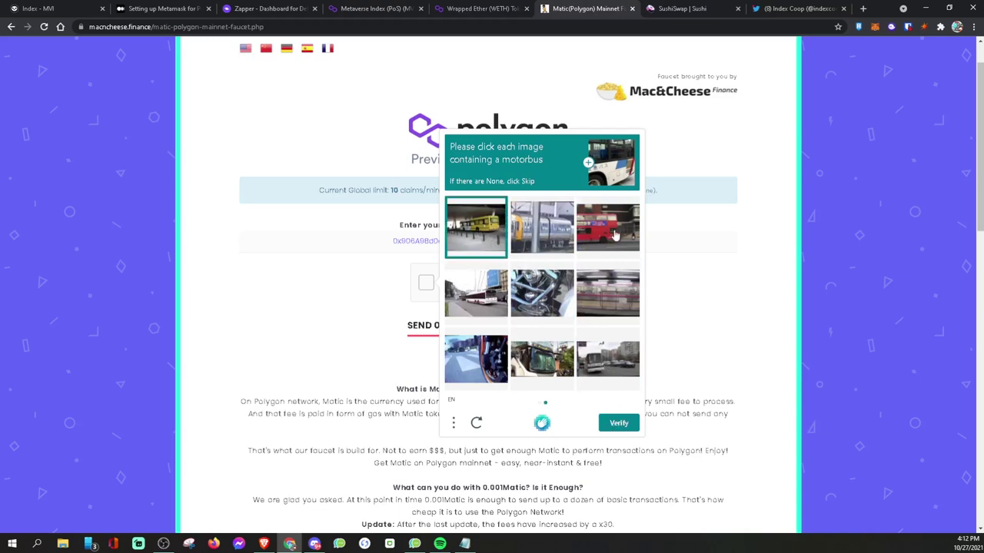
left_click(615, 240)
left_click(547, 238)
left_click(568, 369)
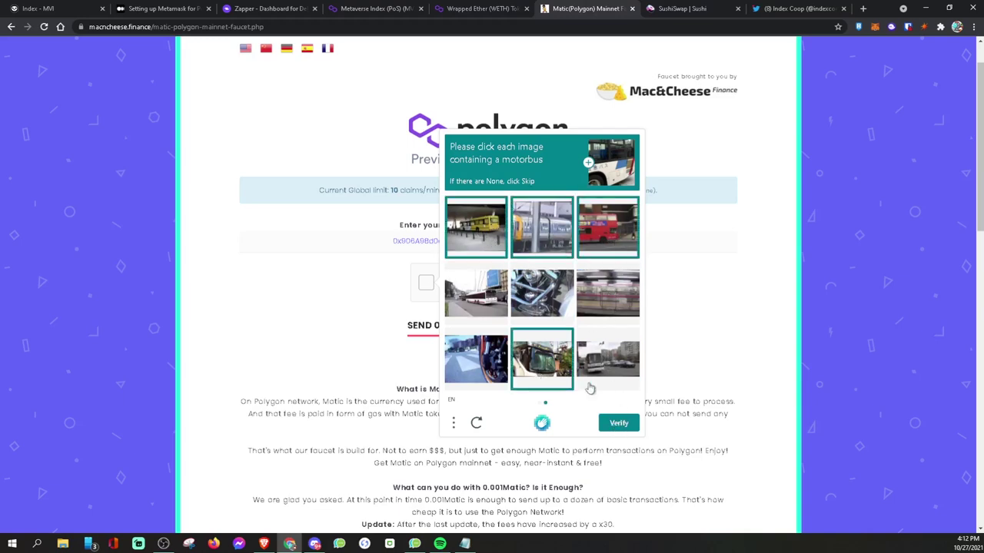
left_click(612, 373)
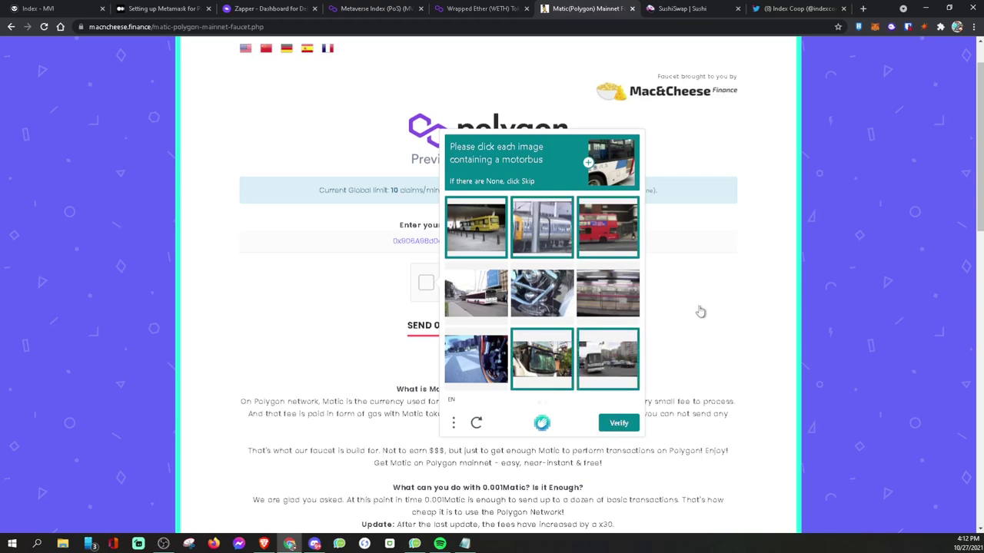
left_click(511, 326)
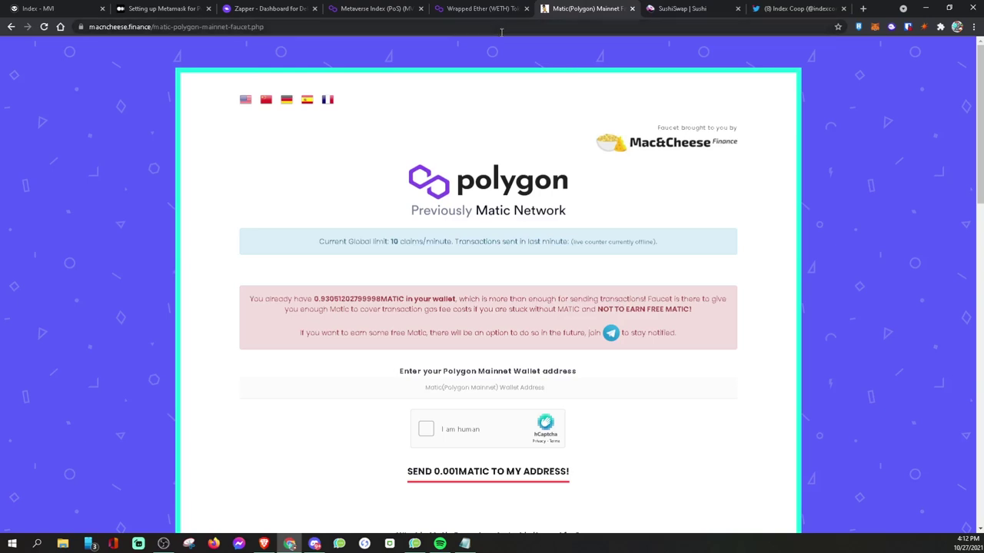
left_click(669, 9)
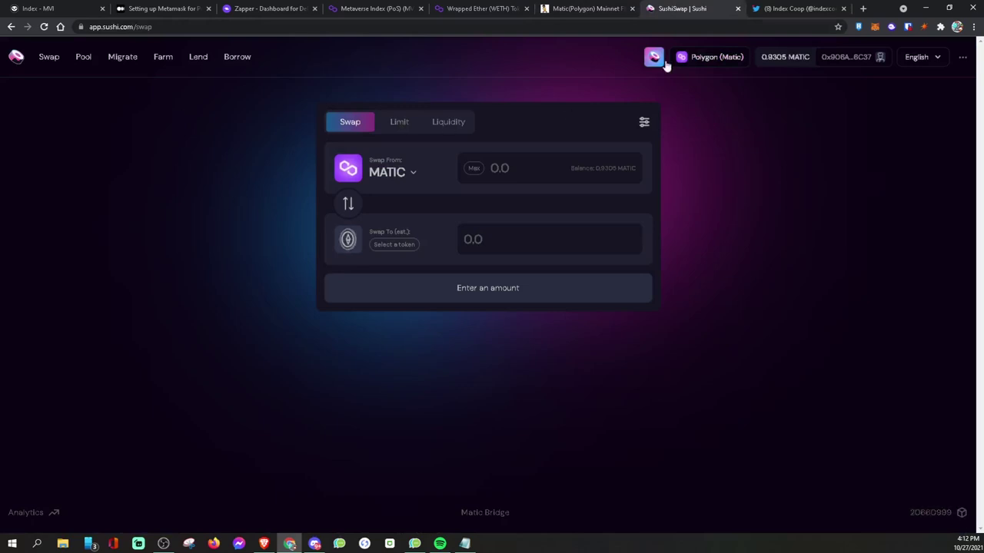
Load sushi.com, enter the Sushi app and go to the Add Liquidity section
left_click(110, 26)
key("BackSpace")
key("BackSpace")
key("BackSpace")
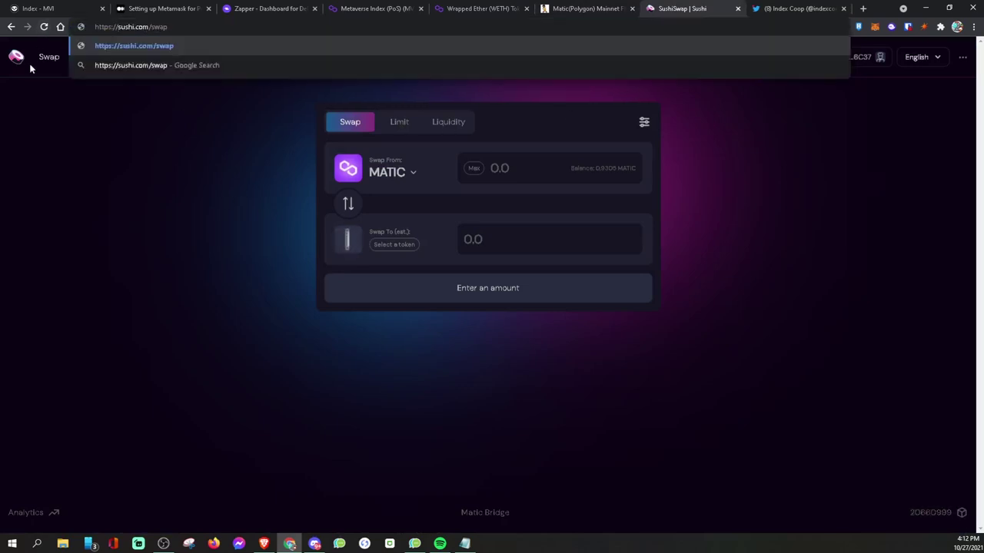
key("BackSpace")
key("BackSpace")
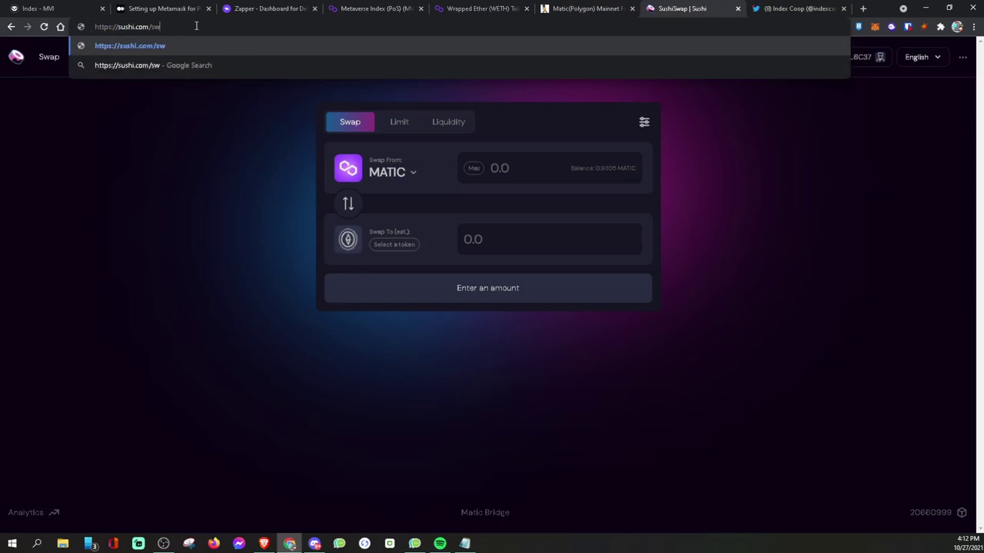
key("BackSpace")
key("BackSpace")
key("Return")
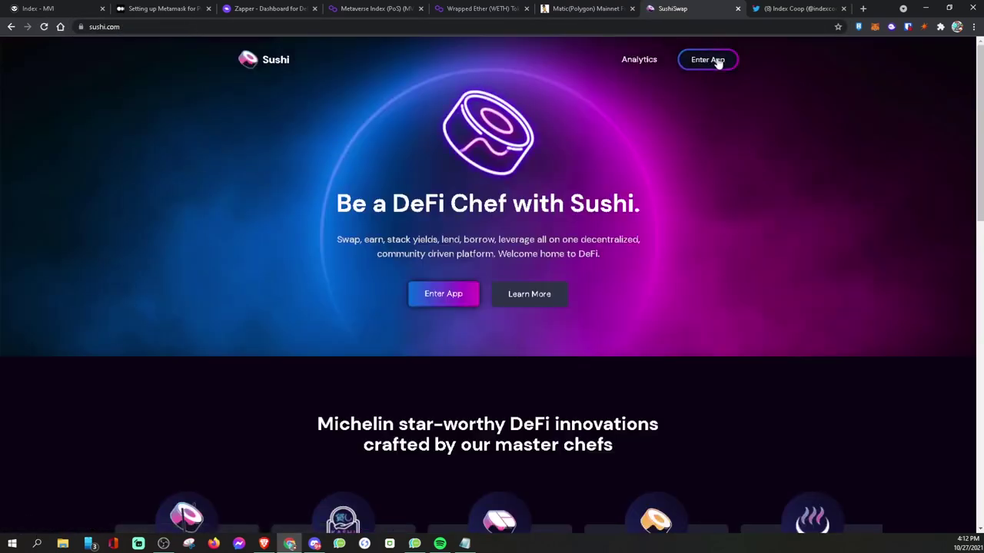
left_click(717, 62)
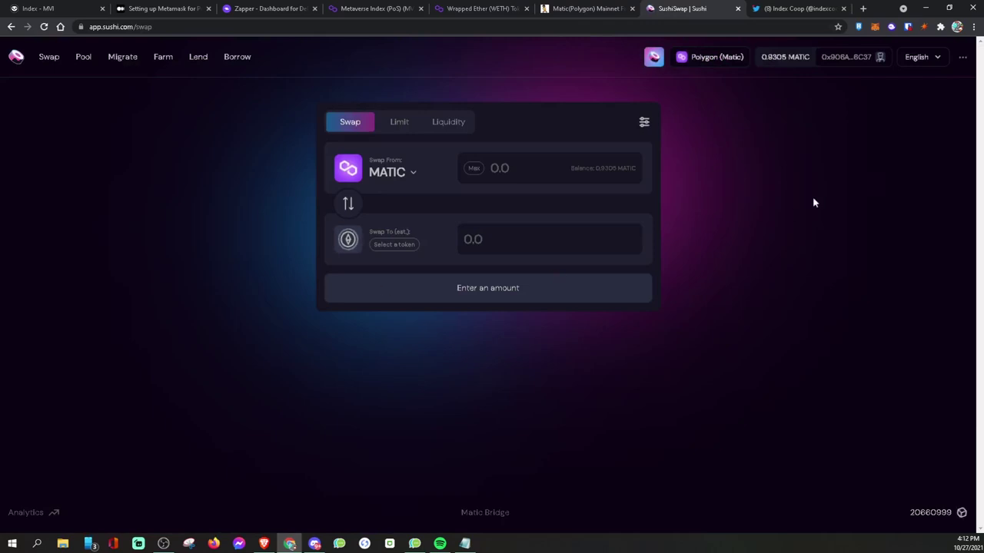
left_click(452, 134)
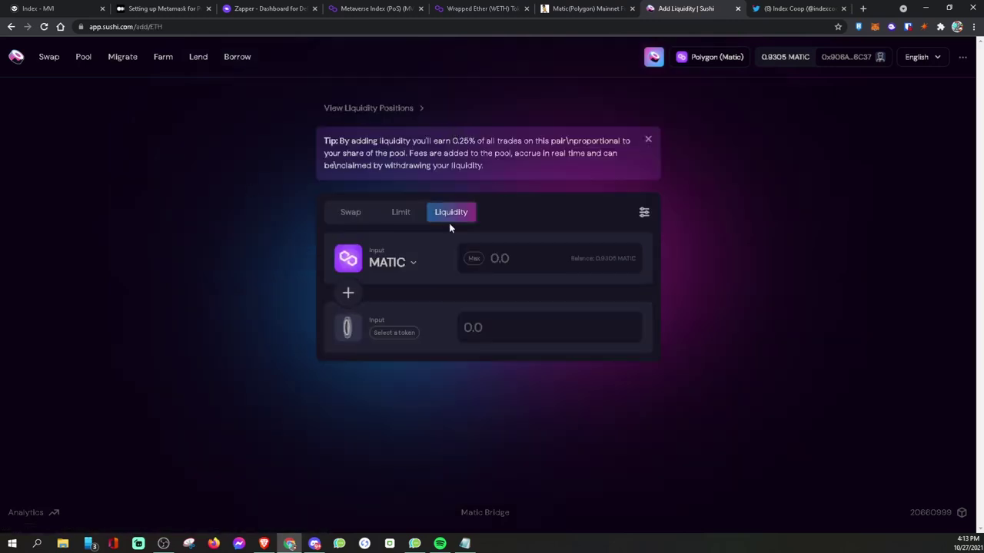
Remove app.sushi.com from MetaMask's connected sites so the wallet is disconnected
left_click(834, 57)
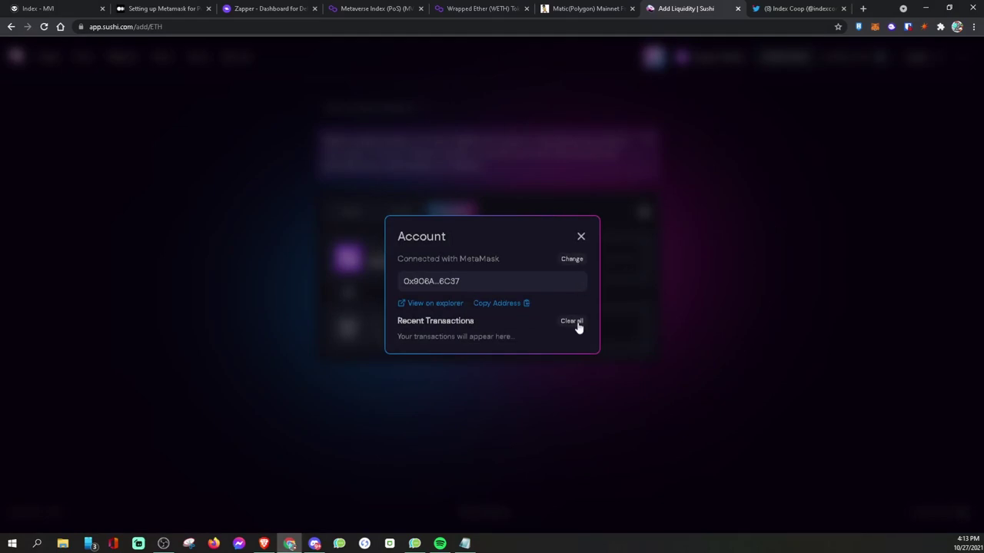
left_click(861, 62)
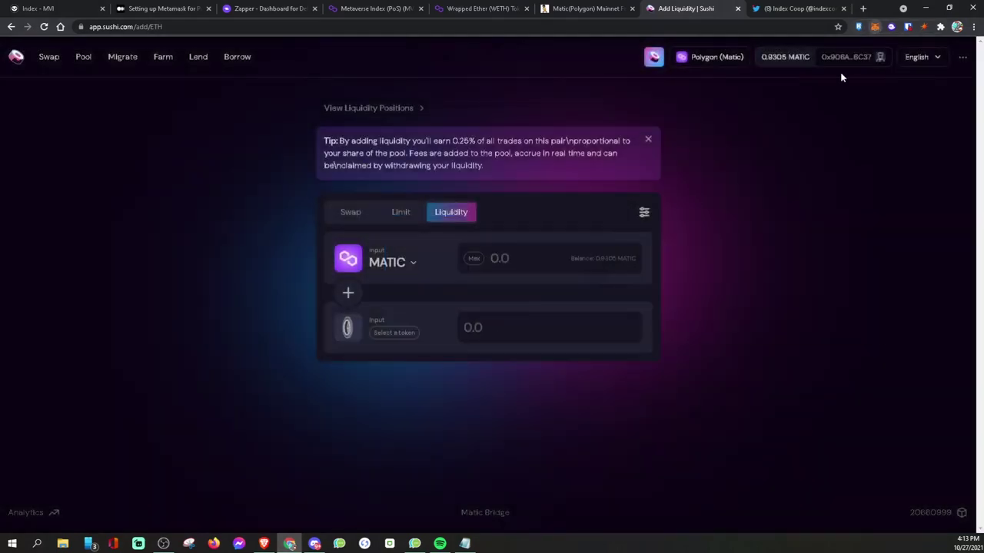
left_click(875, 26)
left_click(870, 90)
left_click(823, 186)
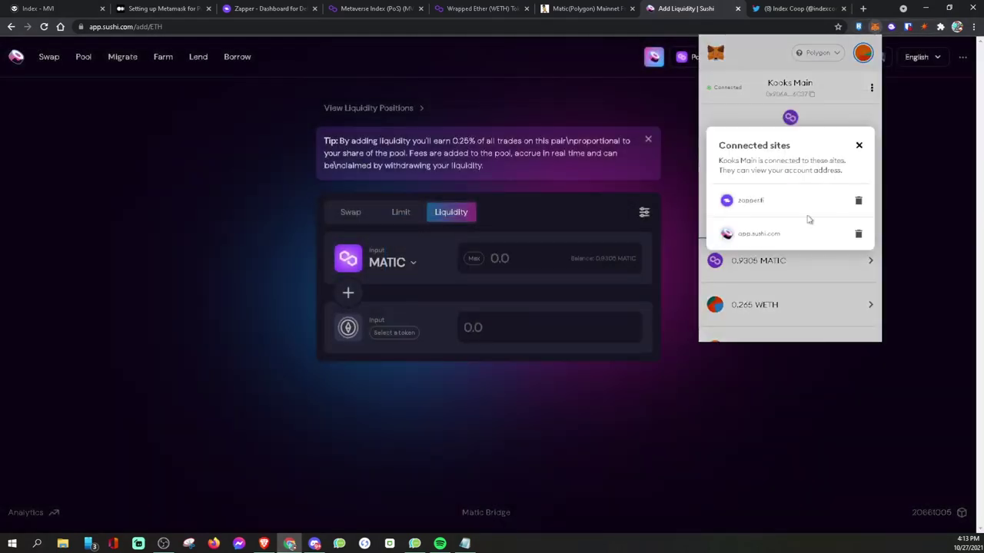
left_click(859, 229)
left_click(829, 215)
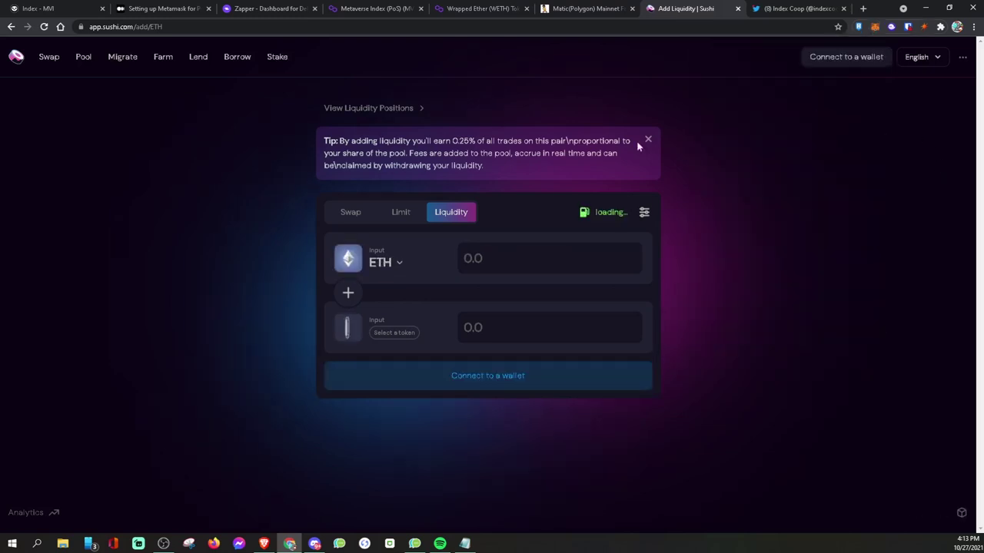
Reconnect the MetaMask account to Sushi and bring up the token list for the first input
left_click(845, 62)
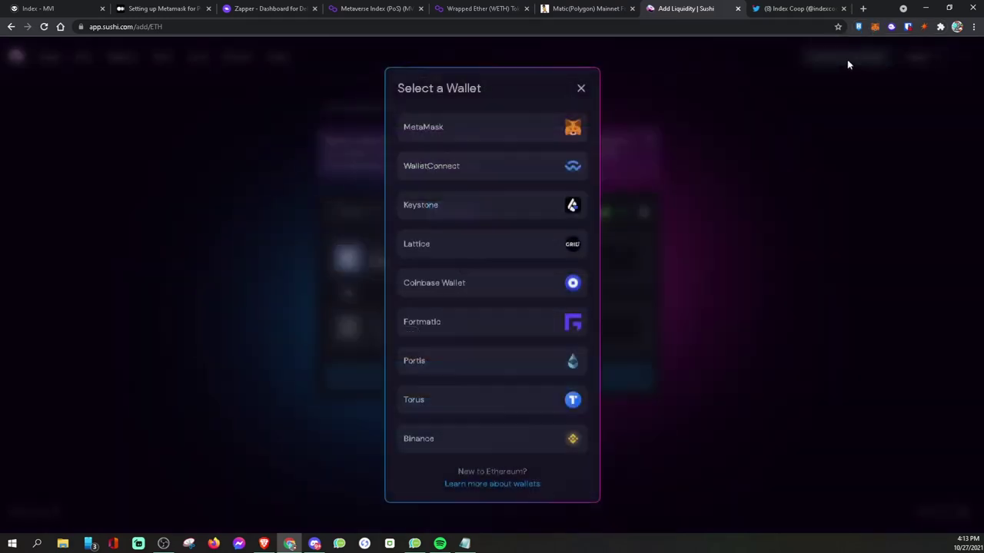
left_click(462, 129)
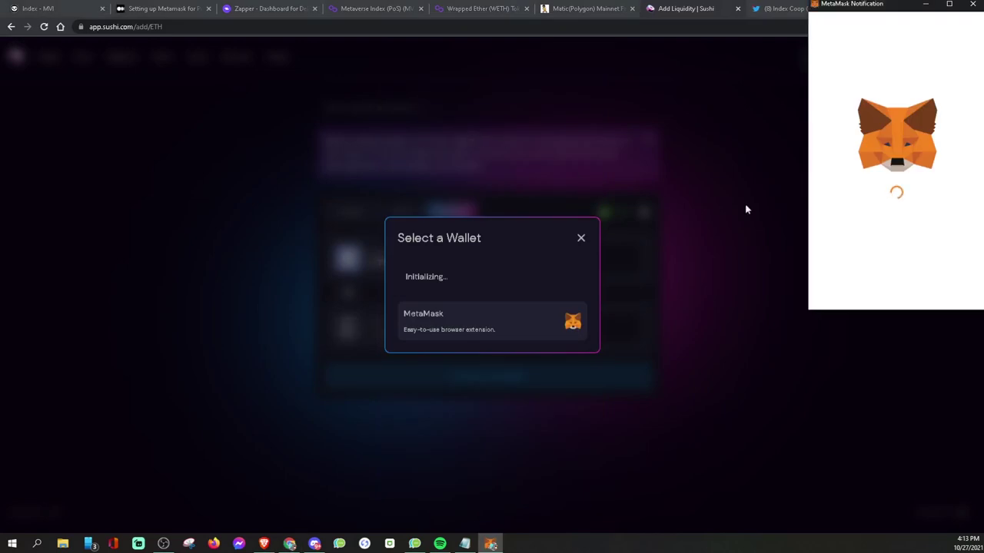
scroll(897, 194, "down", 1)
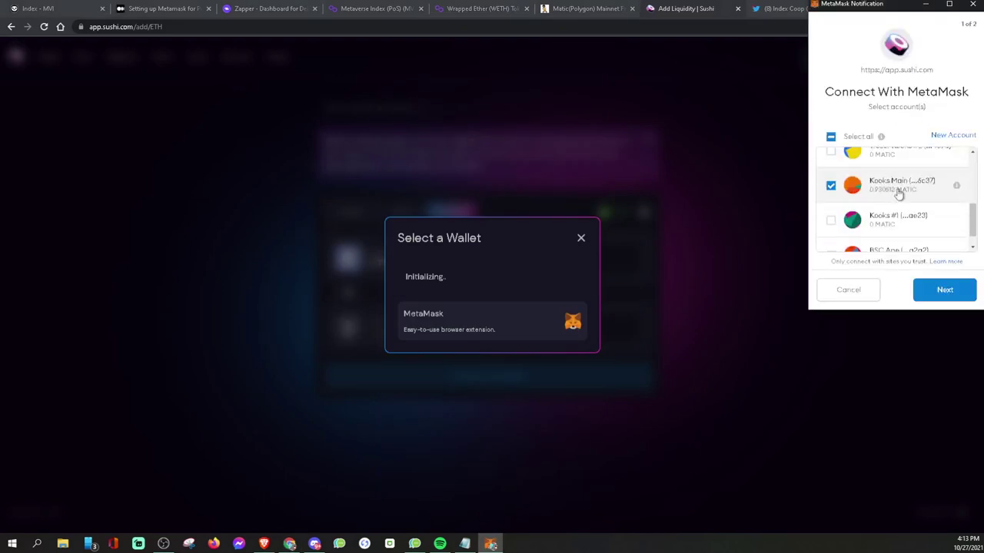
left_click(942, 292)
left_click(938, 296)
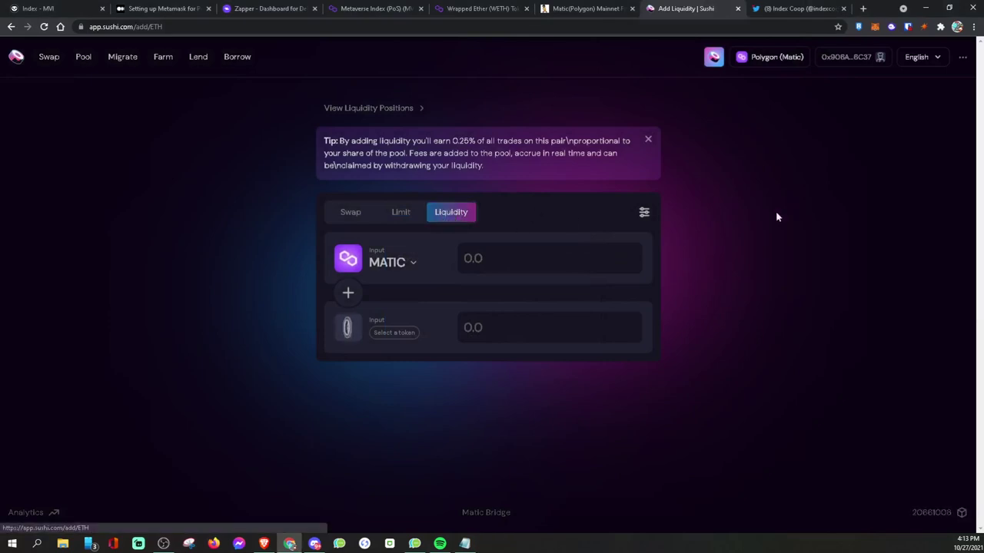
left_click(403, 265)
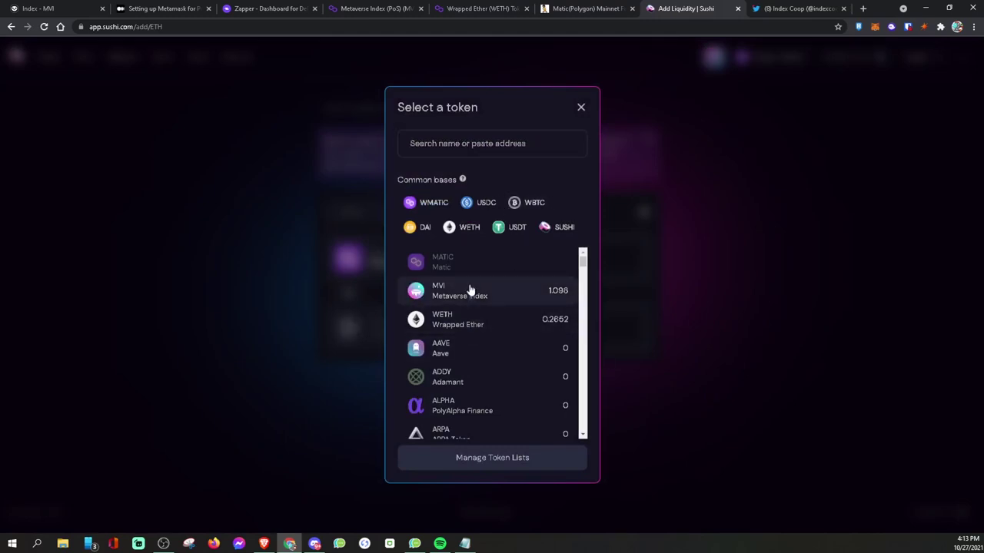
Pair MVI with WETH and use the full 1.098 MVI balance, auto-matching 0.0379525 WETH
left_click(469, 289)
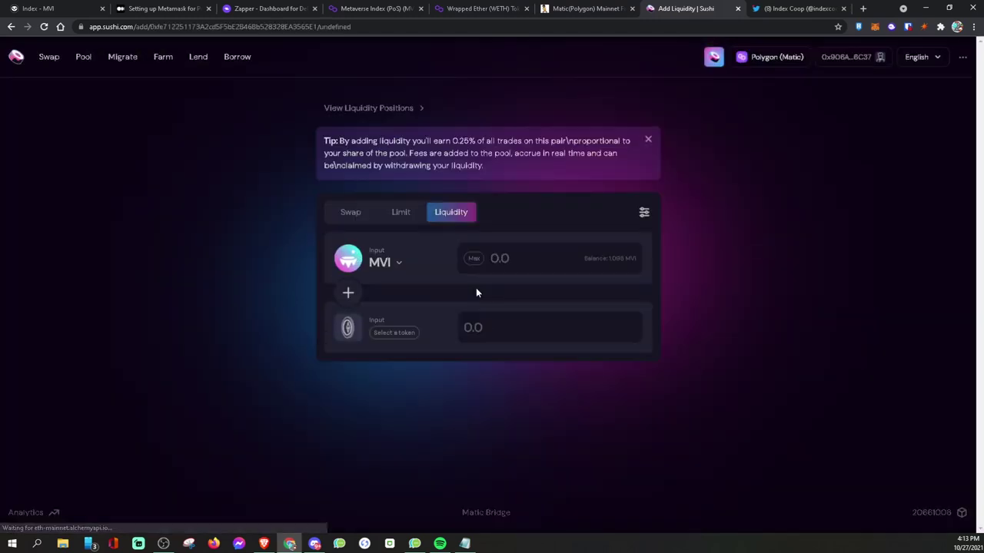
left_click(384, 332)
left_click(471, 229)
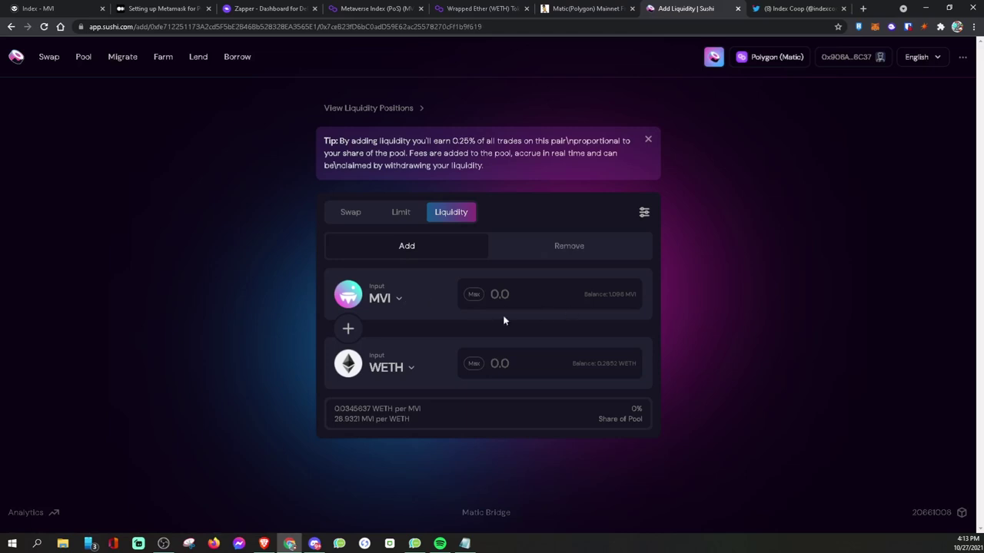
left_click(473, 294)
scroll(500, 257, "down", 1)
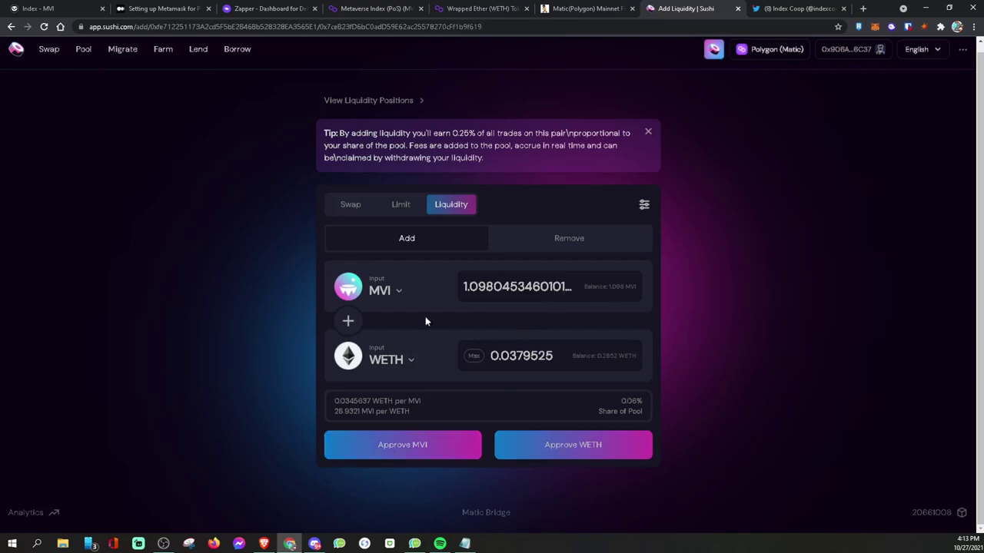
Approve Sushi to spend MVI, then WETH, confirming each in MetaMask
scroll(914, 230, "down", 1)
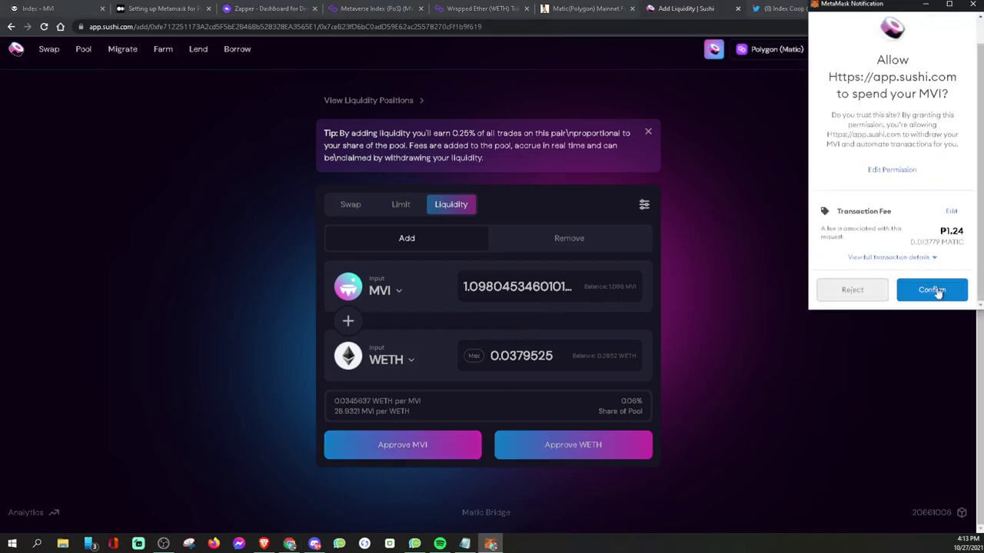
left_click(937, 291)
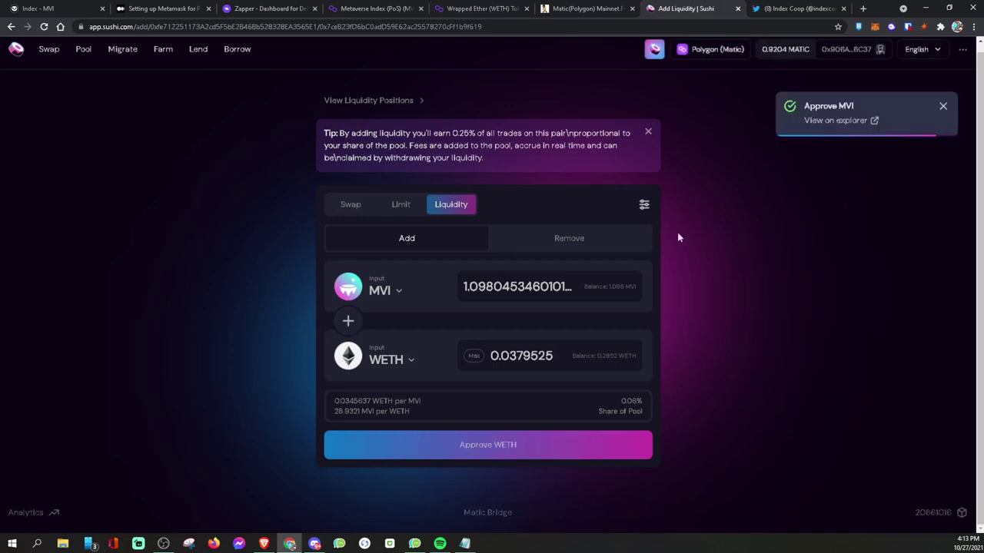
left_click(502, 445)
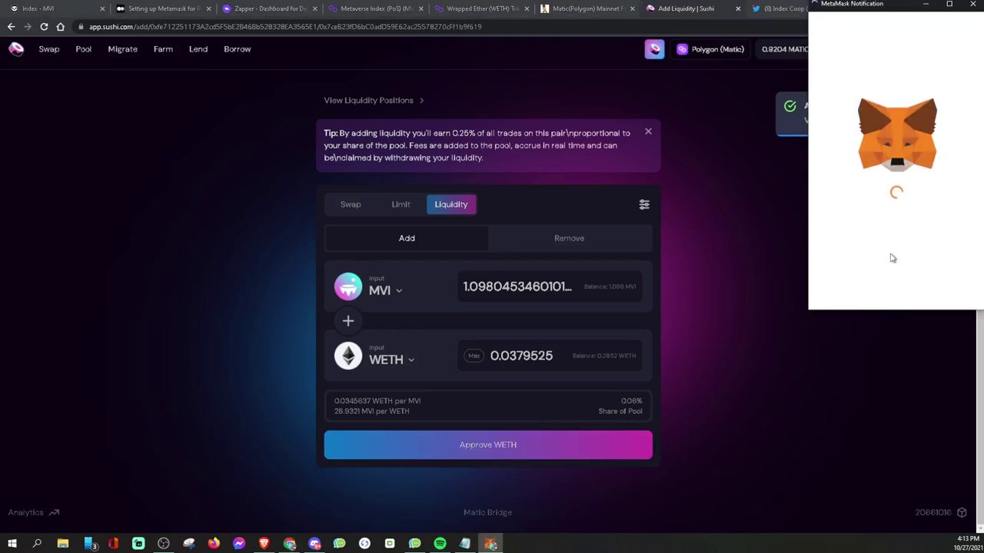
scroll(922, 265, "down", 2)
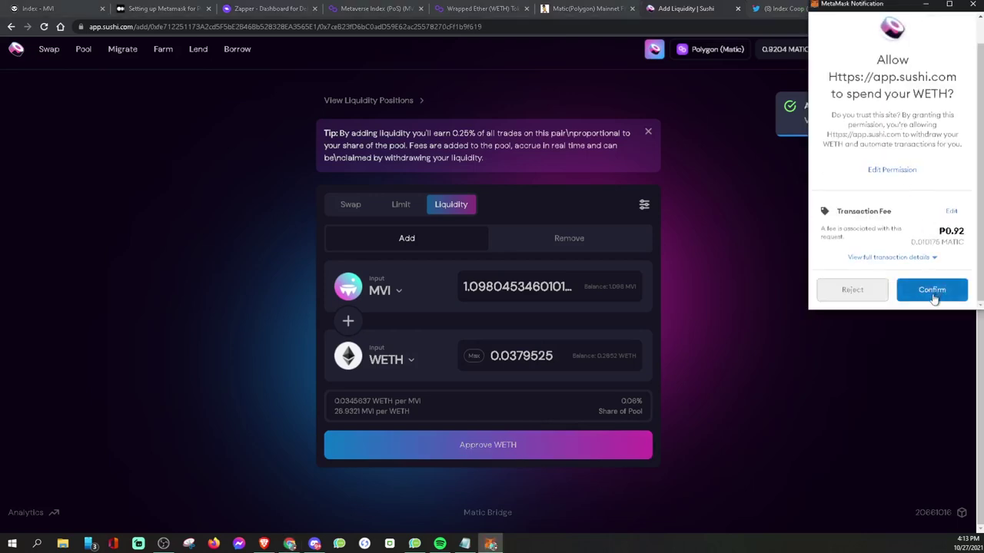
left_click(932, 297)
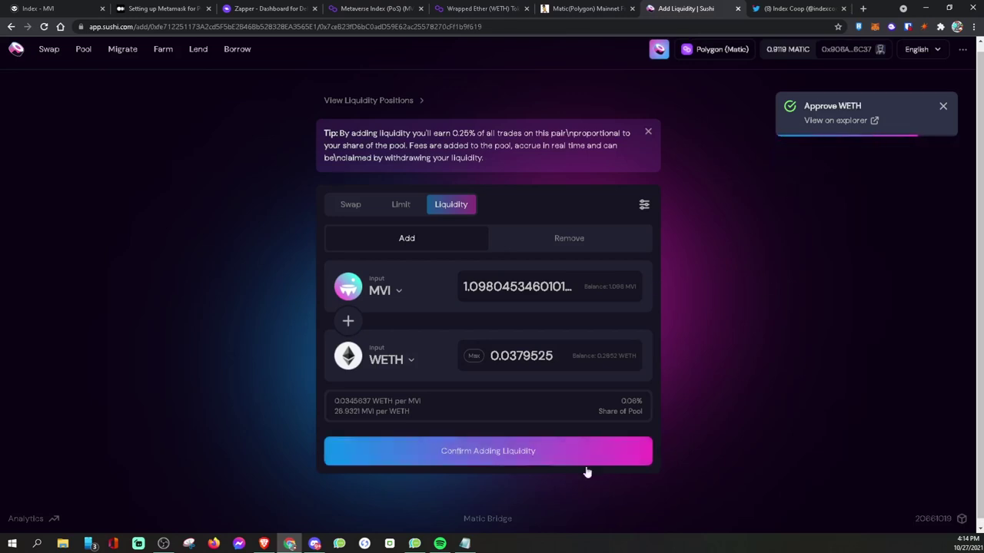
Supply 1.09804 MVI and 0.0379525 WETH, sign in MetaMask, and check it on Polygonscan
left_click(485, 453)
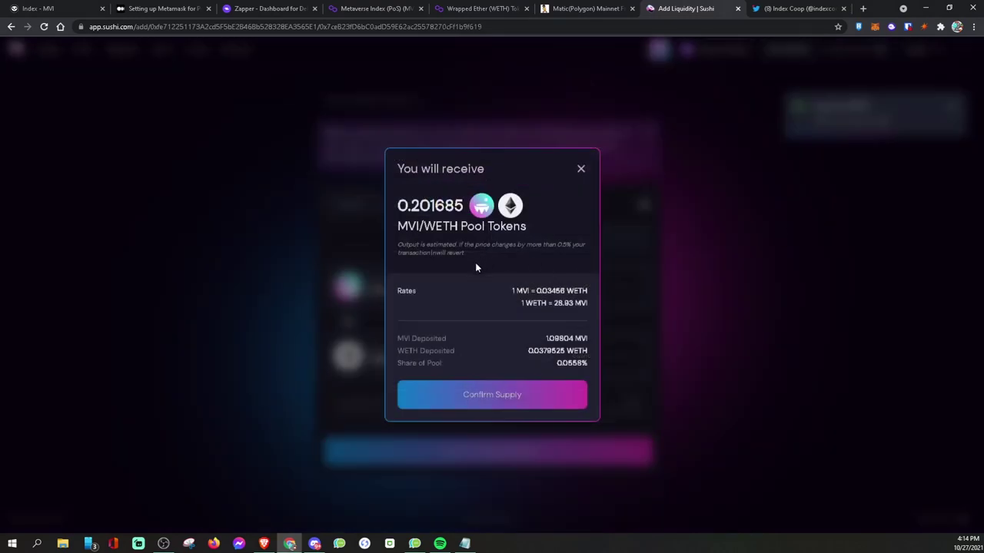
left_click(482, 399)
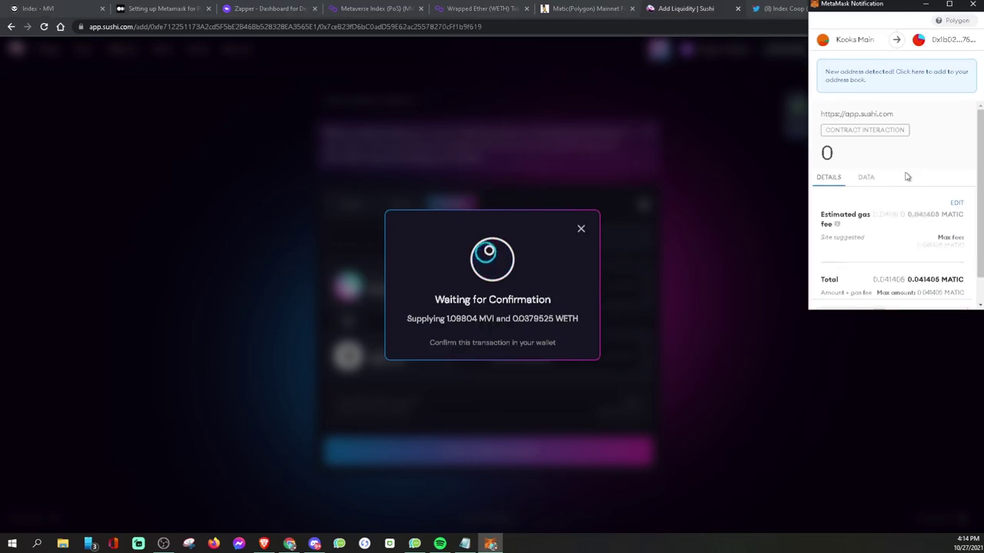
scroll(907, 177, "down", 2)
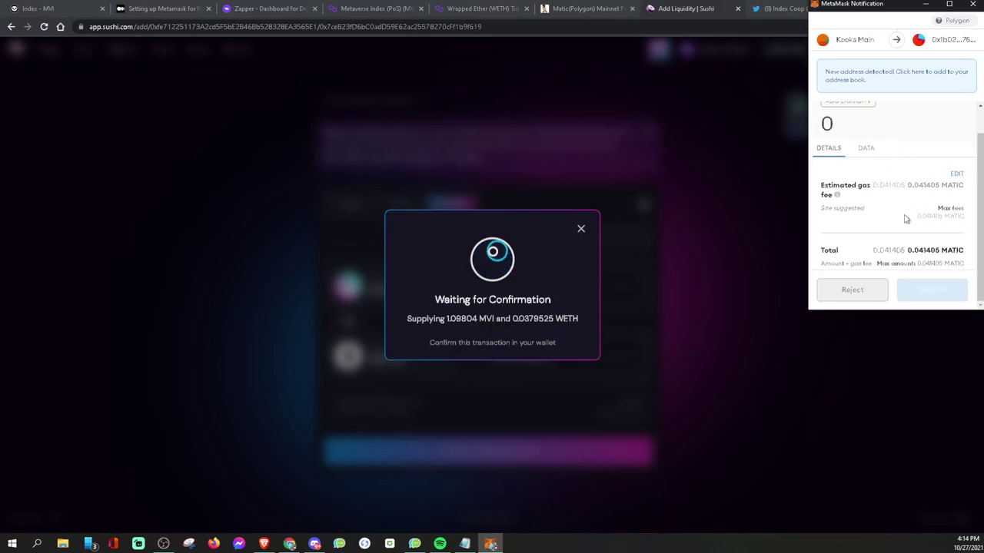
left_click(933, 292)
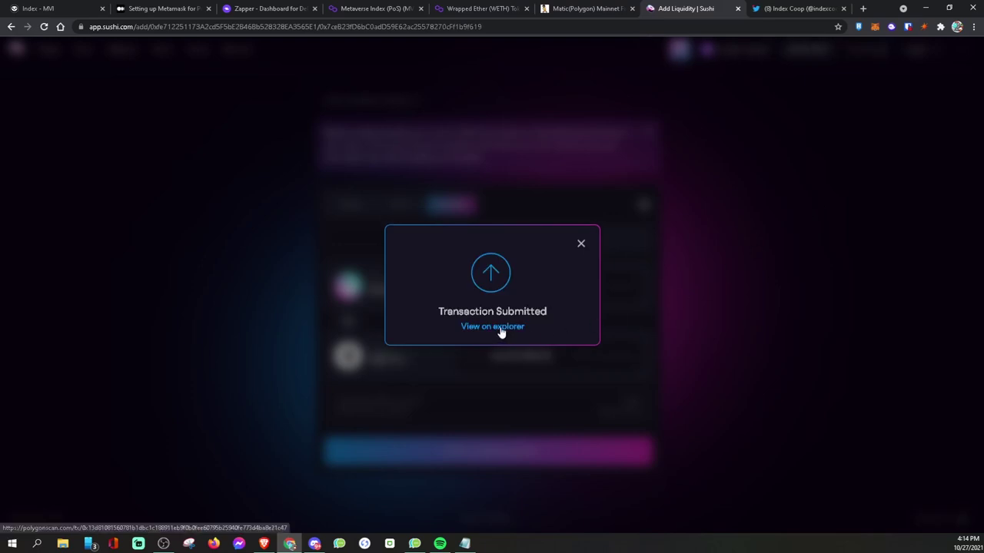
left_click(500, 329)
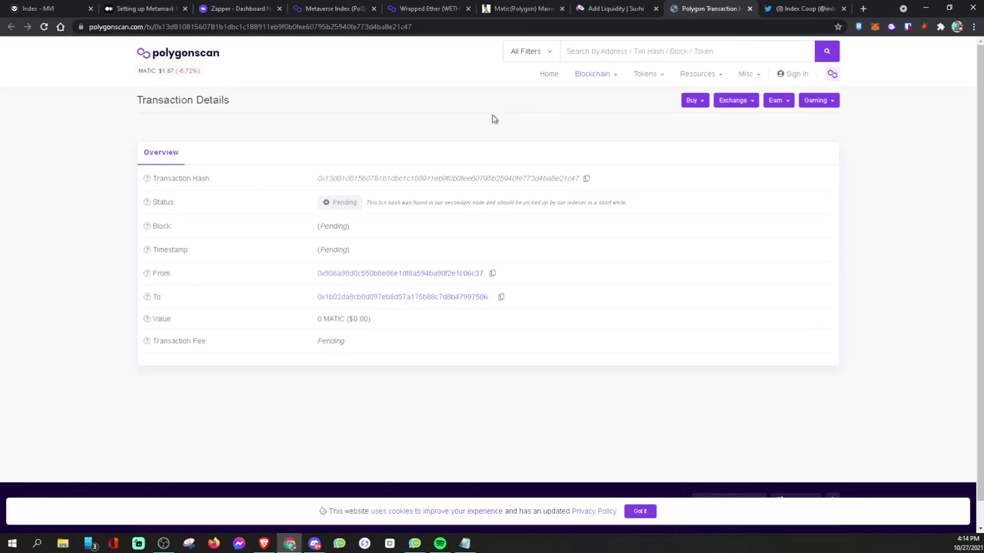
left_click(45, 28)
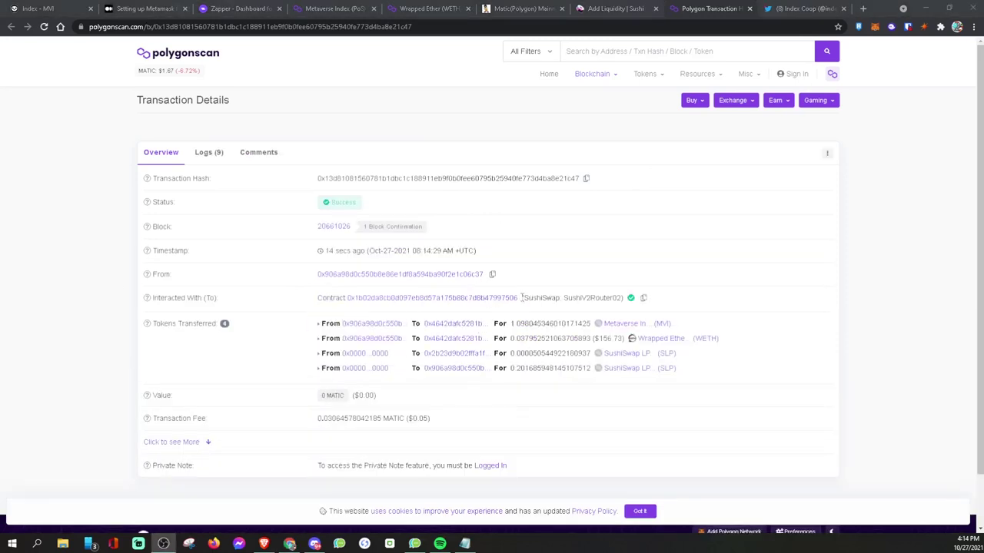
Go back to the Add Liquidity | Sushi tab once Polygonscan shows Success
left_click(611, 11)
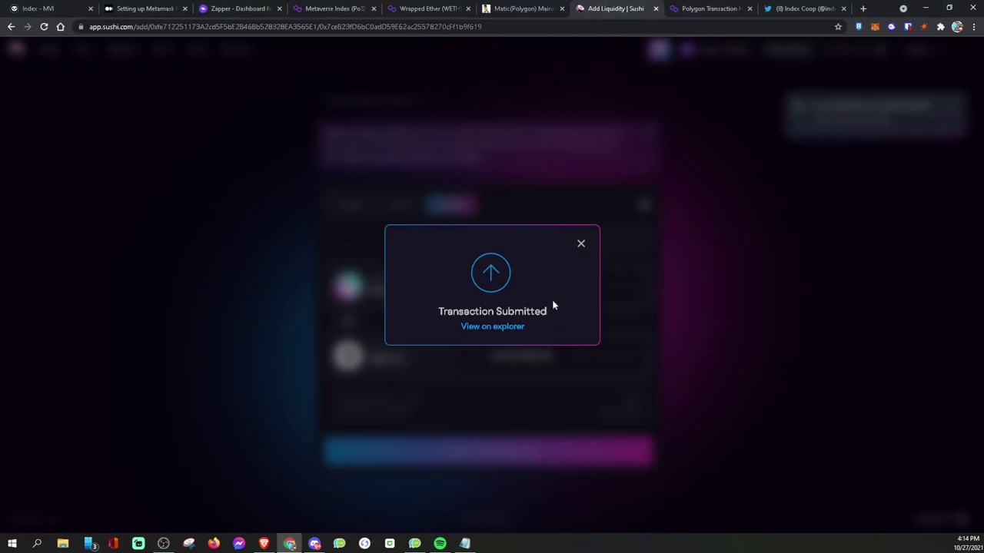
Search farms for MVI, open the WETH/MVI farm's staking side, and enter the full SLP balance
left_click(581, 244)
scroll(523, 224, "down", 2)
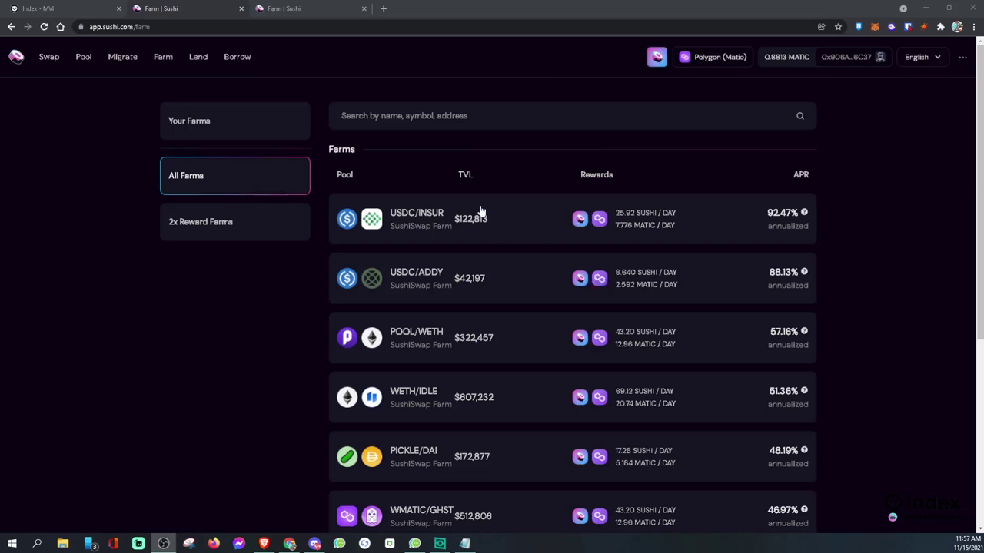
left_click(159, 62)
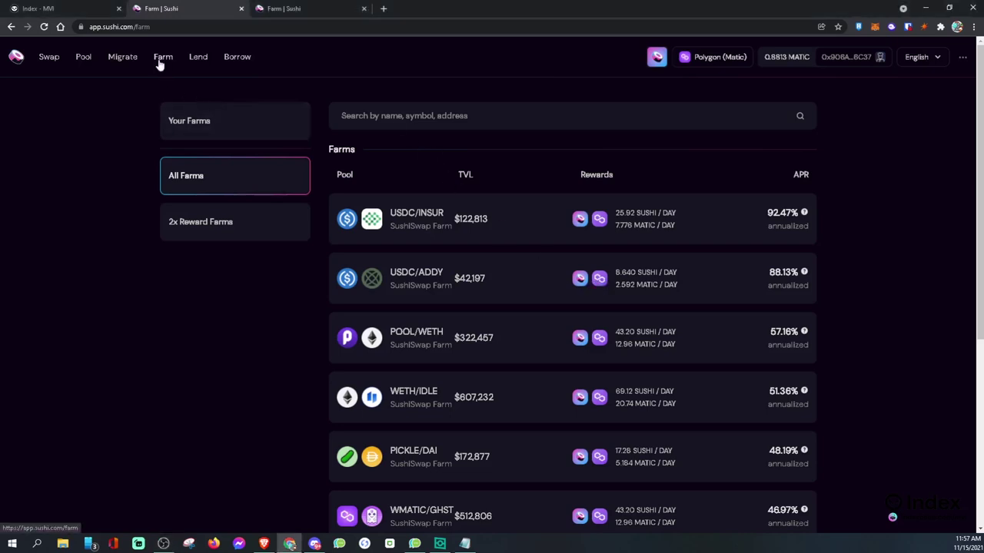
left_click(454, 119)
type("MVI")
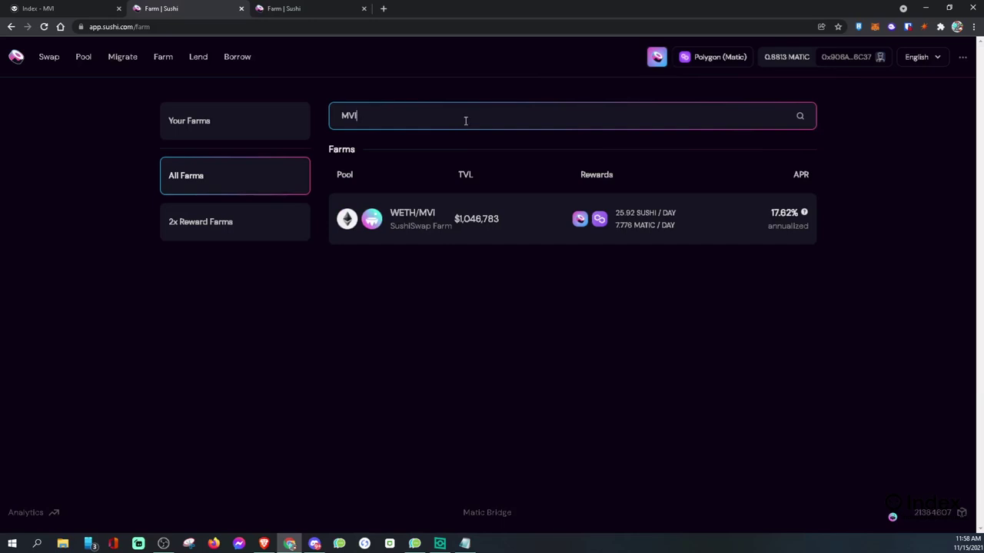
left_click(451, 222)
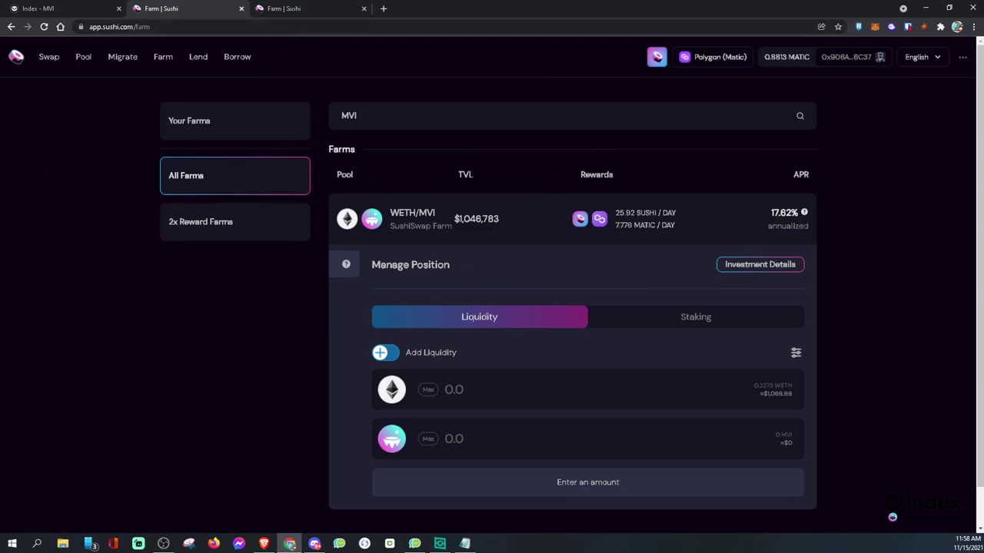
left_click(696, 317)
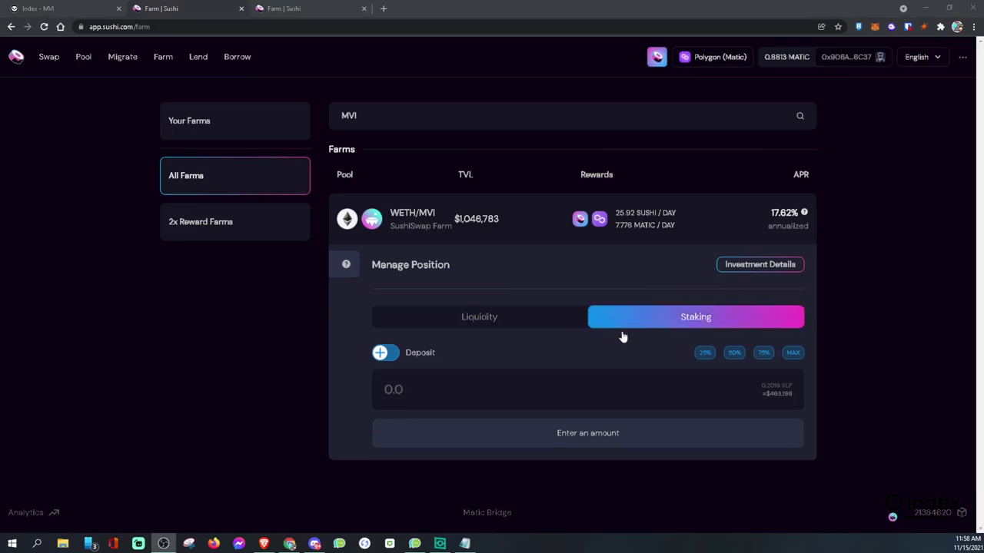
left_click(793, 352)
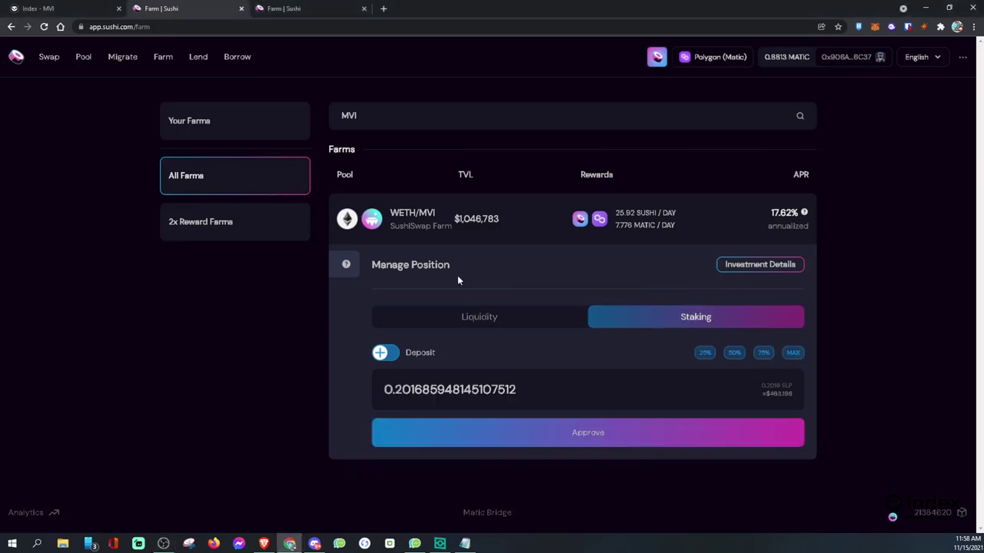
Approve the WETH/MVI farm to spend the SLP tokens and confirm it in MetaMask
left_click(604, 432)
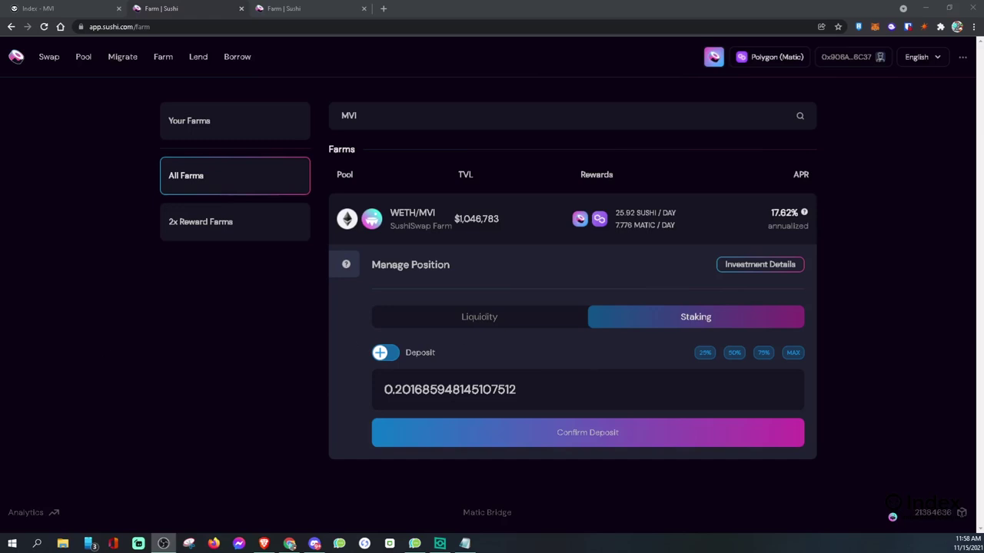
left_click(591, 439)
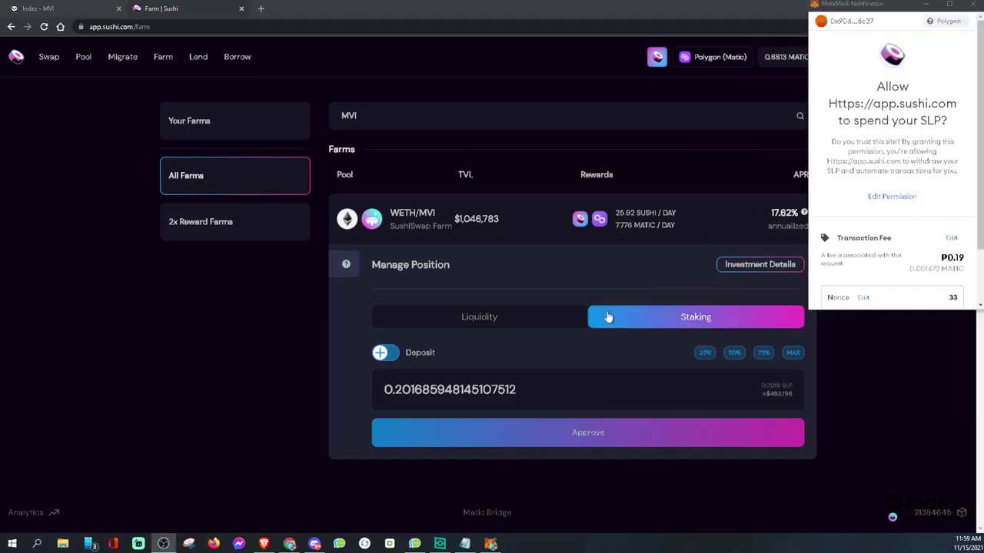
scroll(923, 181, "down", 2)
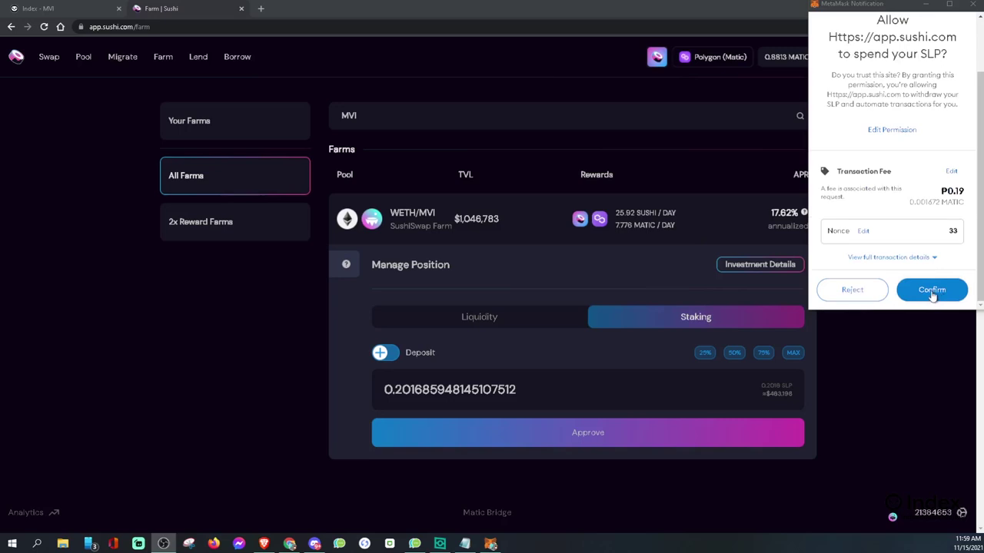
left_click(931, 290)
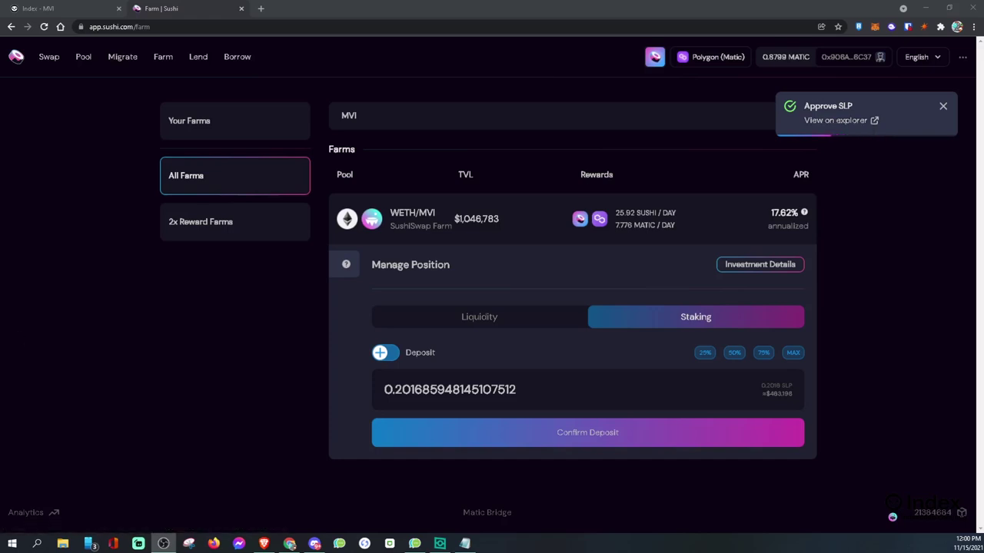
Deposit the 0.2017 WETH-MVI SLP into the farm and confirm it in MetaMask
left_click(576, 435)
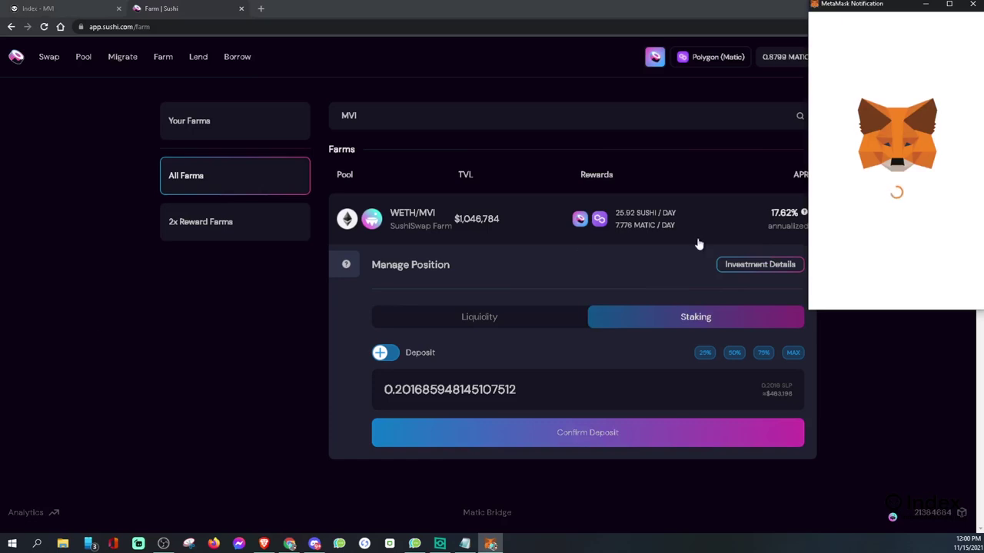
scroll(895, 230, "down", 2)
left_click(931, 288)
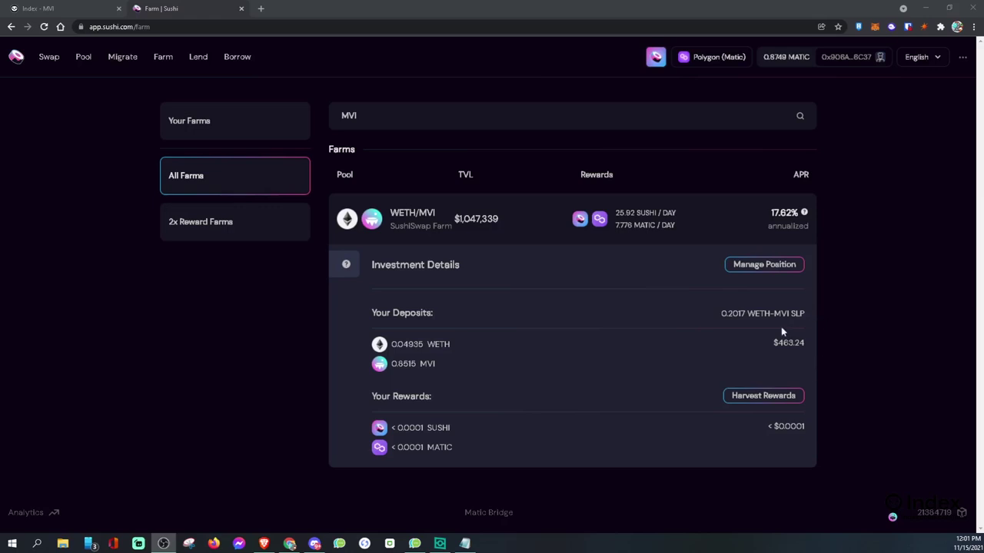
left_click(776, 270)
left_click(765, 265)
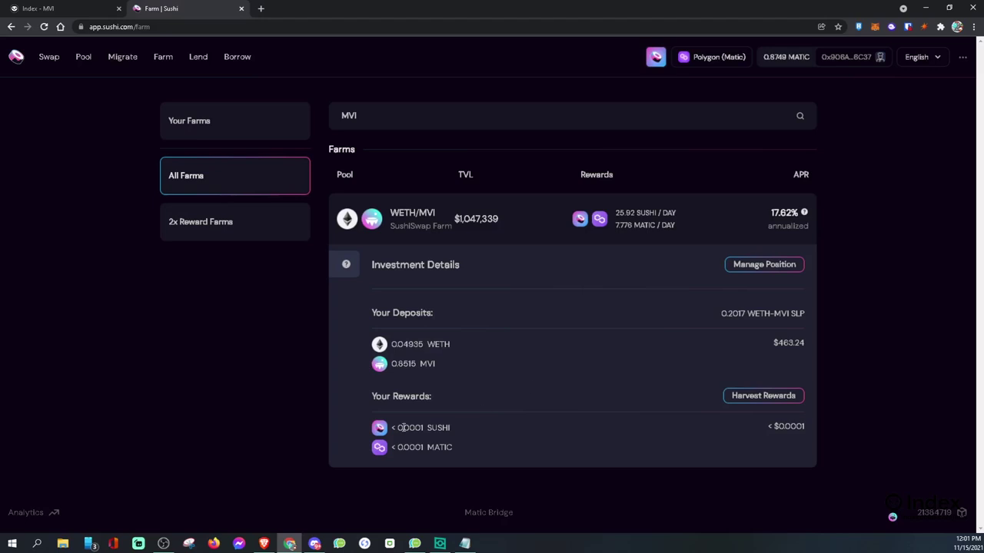
left_click_drag(372, 400, 441, 390)
left_click(442, 389)
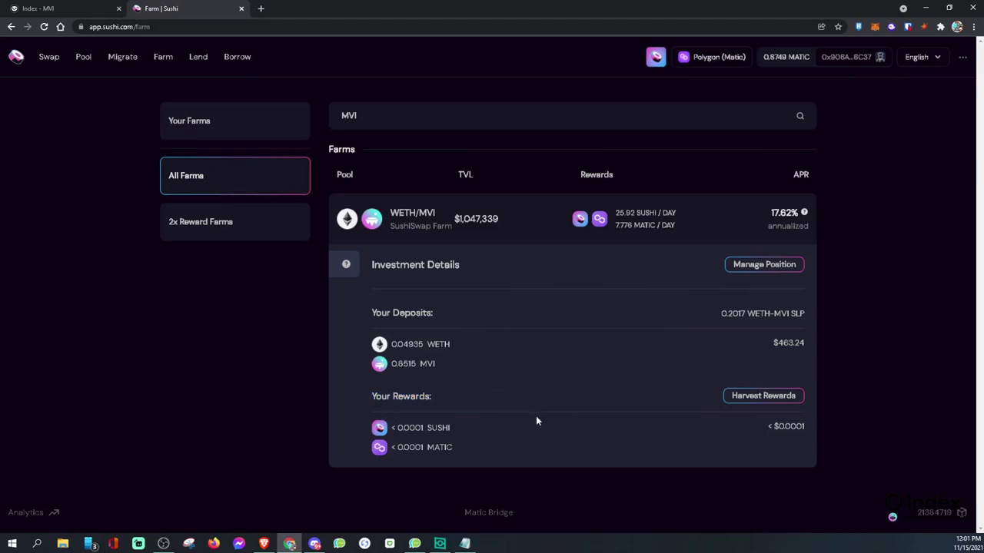